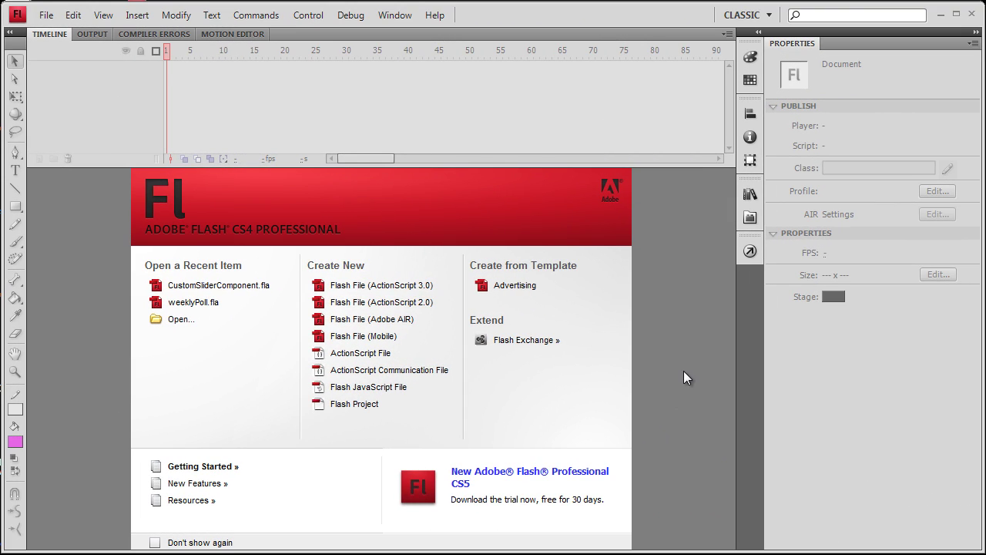
Step: Create a new ActionScript 3.0 document with a black stage and rename Layer 1 to 'picture'
click(381, 285)
click(833, 296)
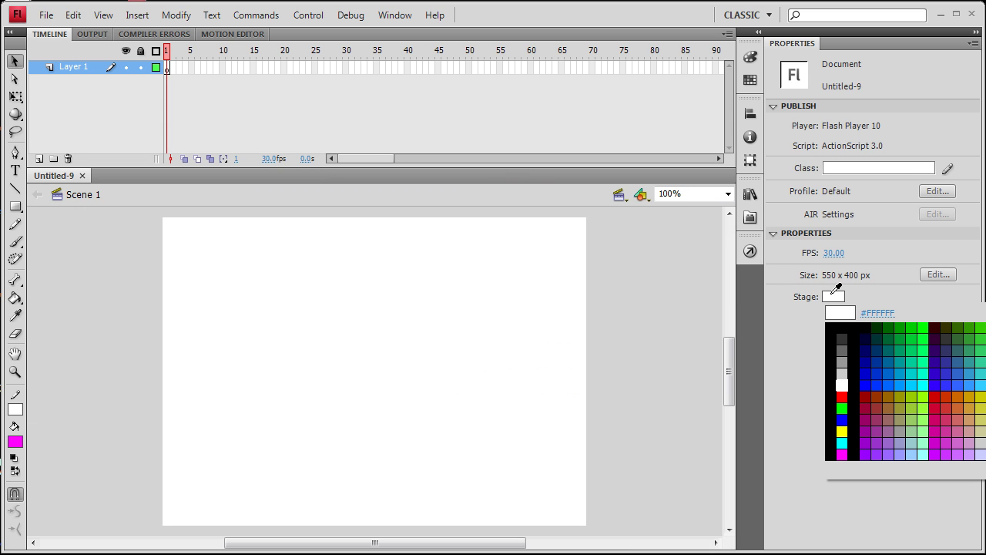
click(835, 349)
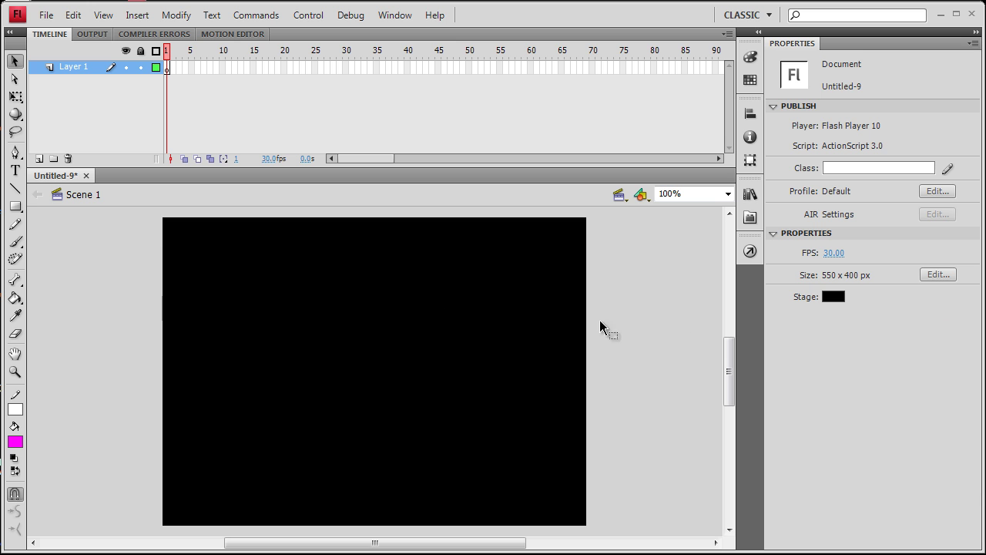
double_click(81, 69)
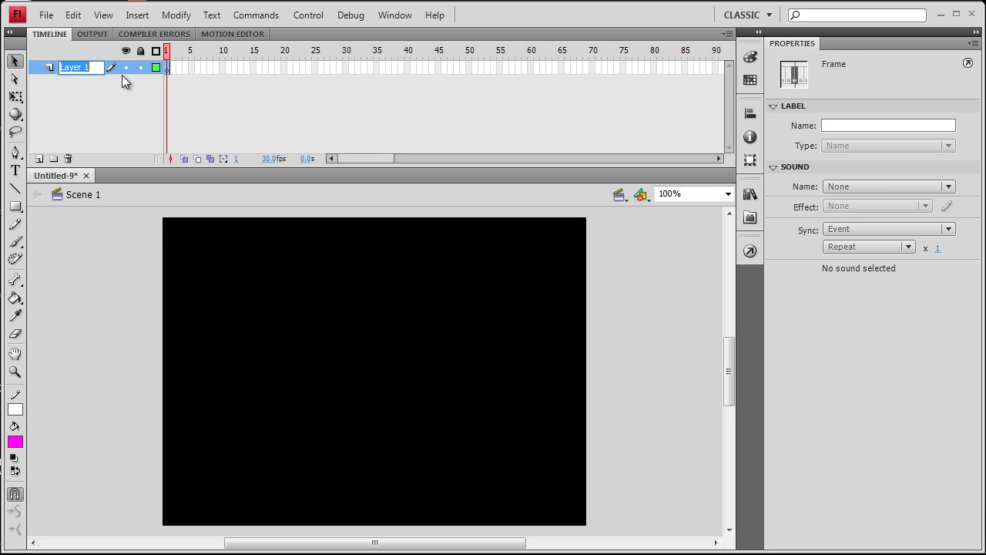
text(picture)
Step: Confirm the 'picture' layer name and select the 376 × 352 zombie bitmap in Fireworks
click(67, 287)
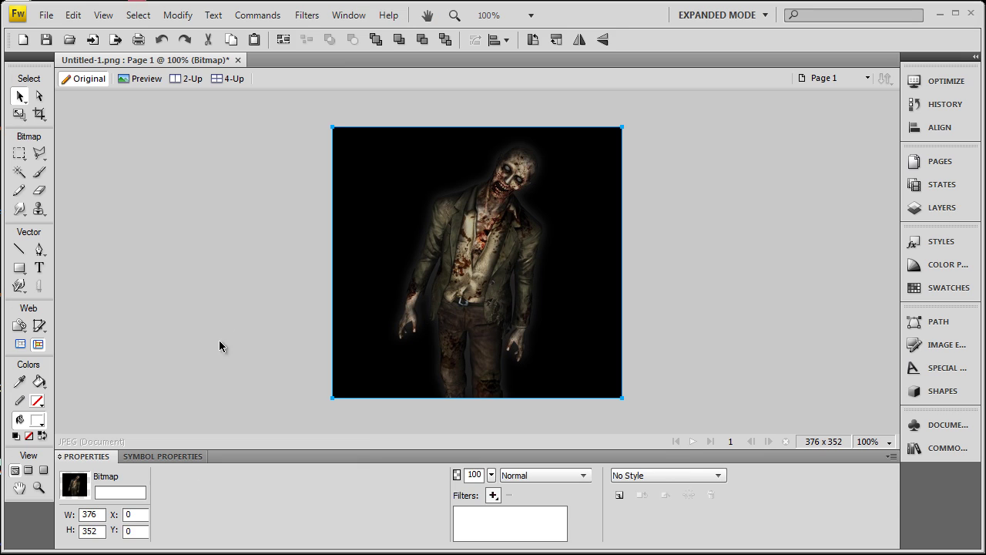
click(440, 263)
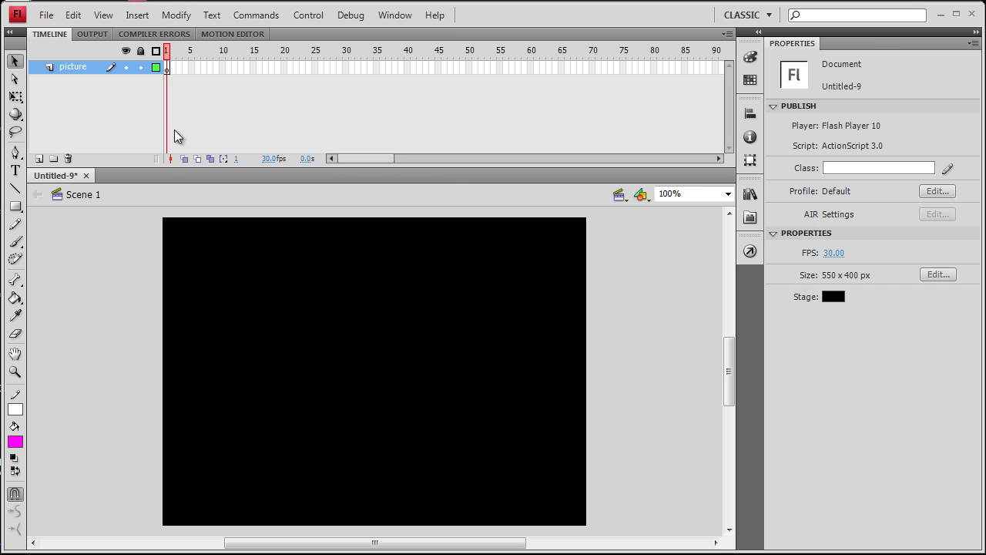
Step: Paste the zombie picture into frame 1 of the picture layer as a movie clip
click(166, 67)
key(ctrl+v)
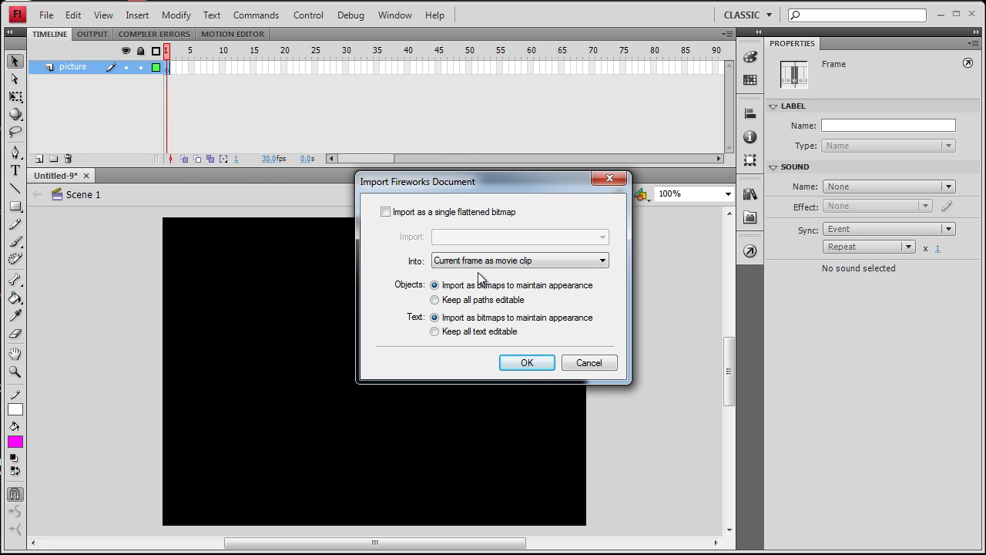
click(528, 366)
click(601, 327)
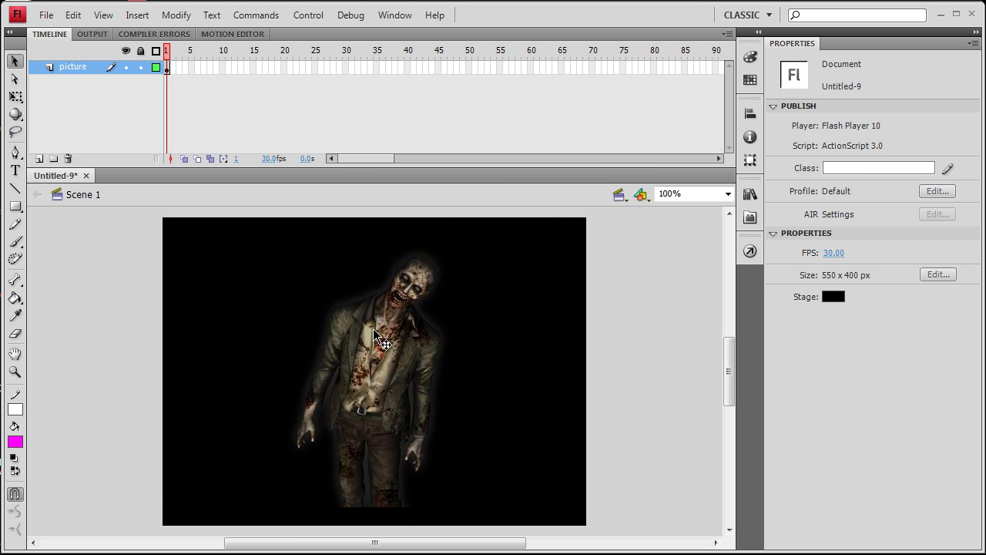
Step: Open File > Import > Import to Stage, cancel it, and reselect the zombie movie clip
mouse_move(148, 554)
click(45, 15)
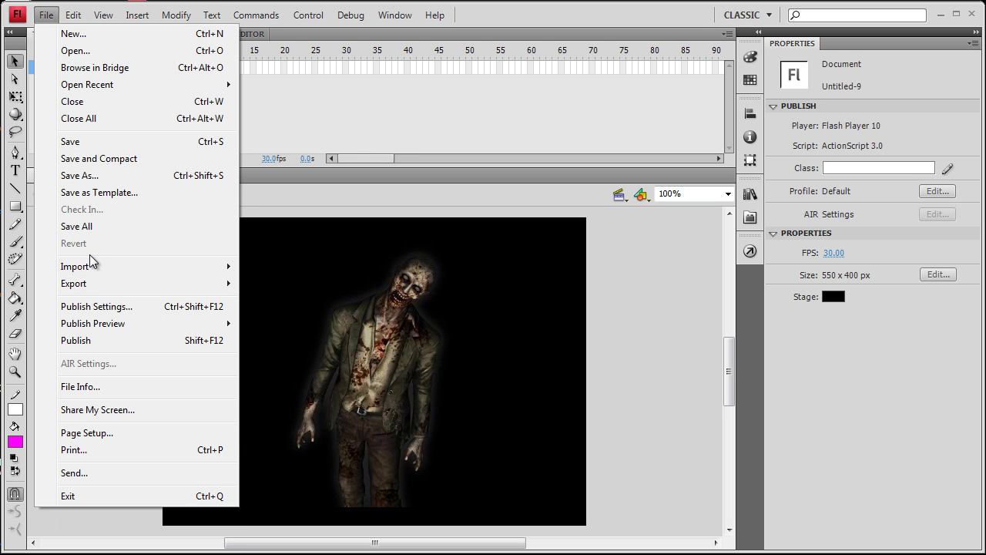
mouse_move(93, 267)
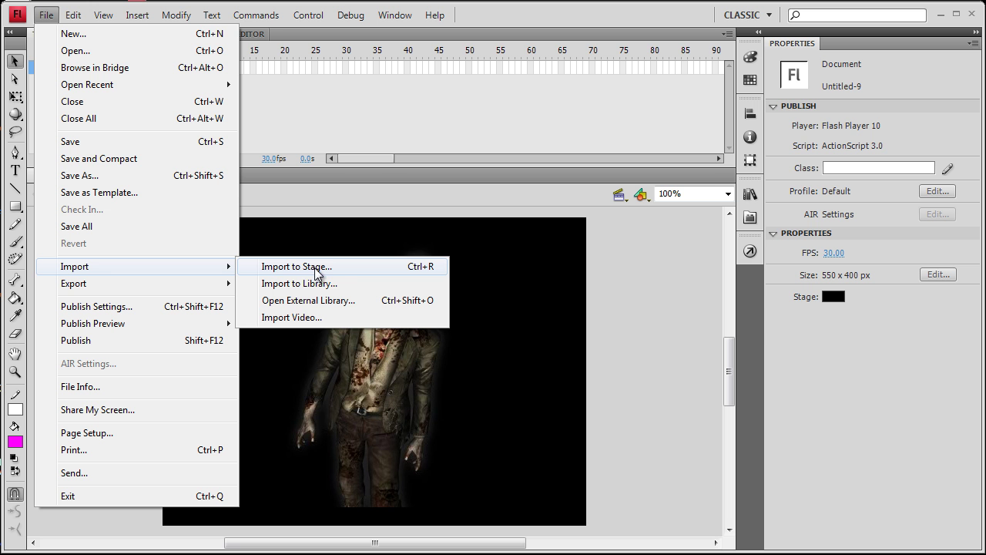
click(318, 268)
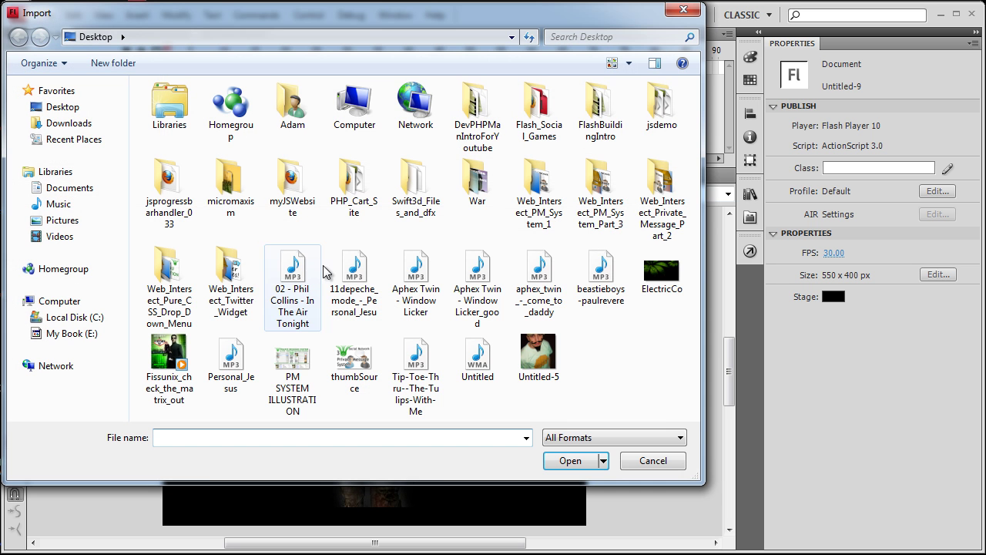
click(672, 461)
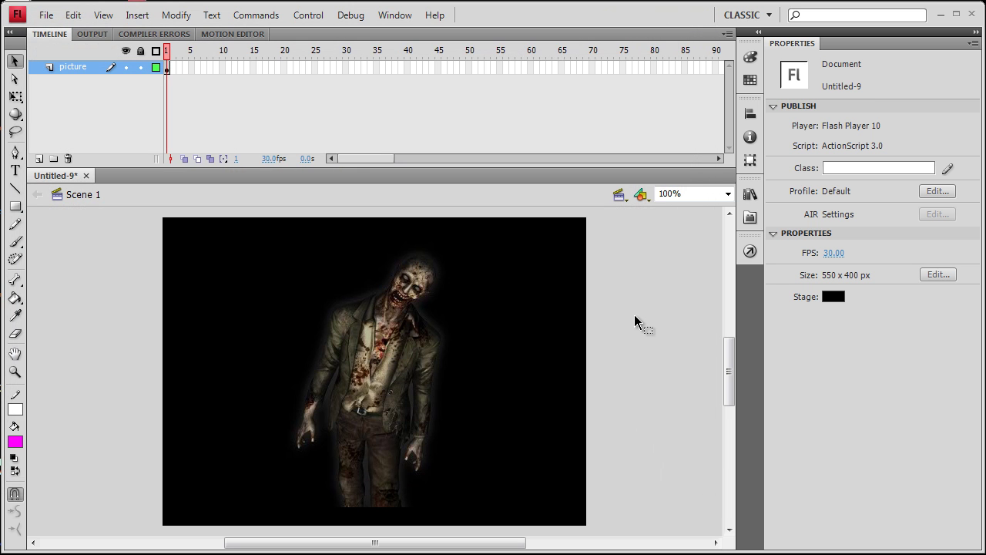
click(389, 327)
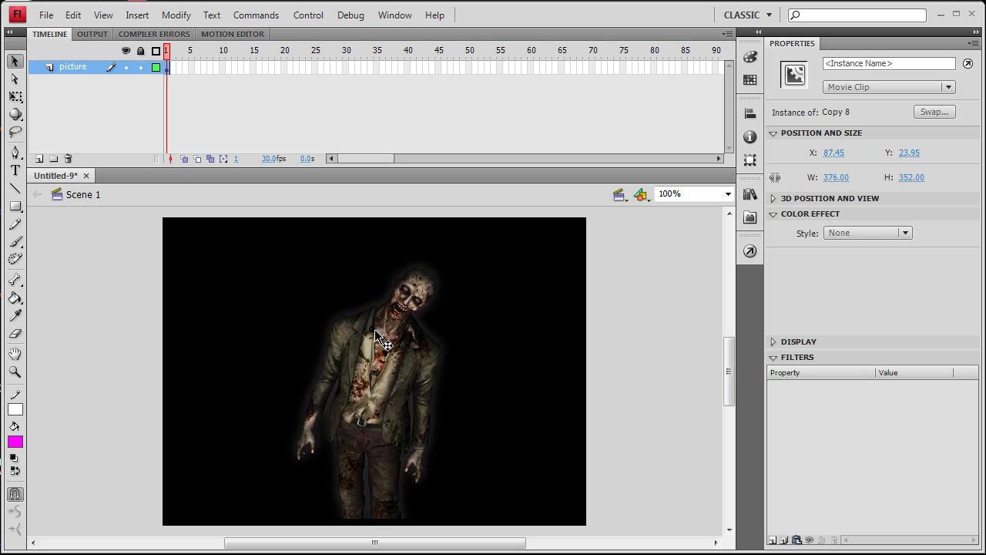
Step: Add a new layer above picture and name it 'lightning'
click(629, 337)
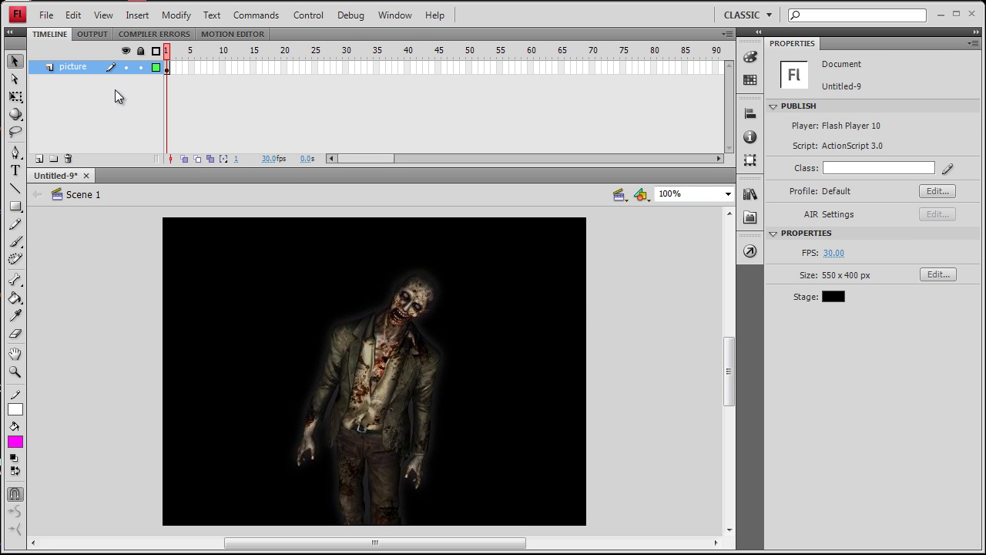
click(38, 159)
click(76, 68)
double_click(76, 68)
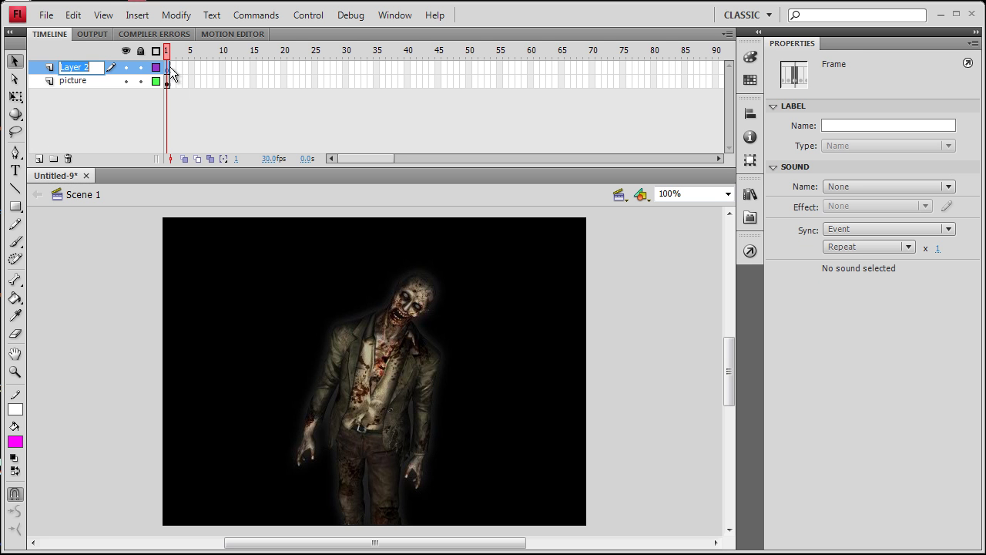
text(lightning)
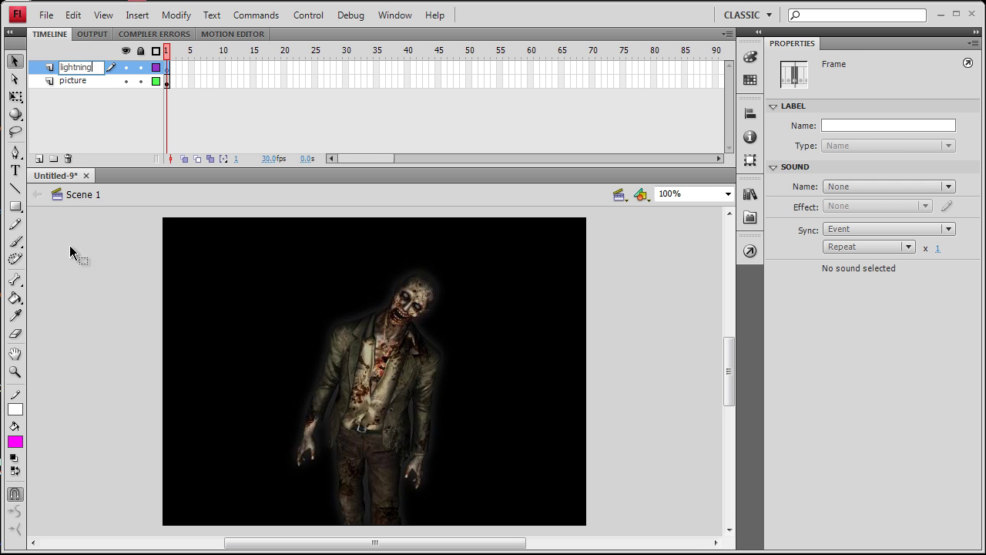
click(80, 276)
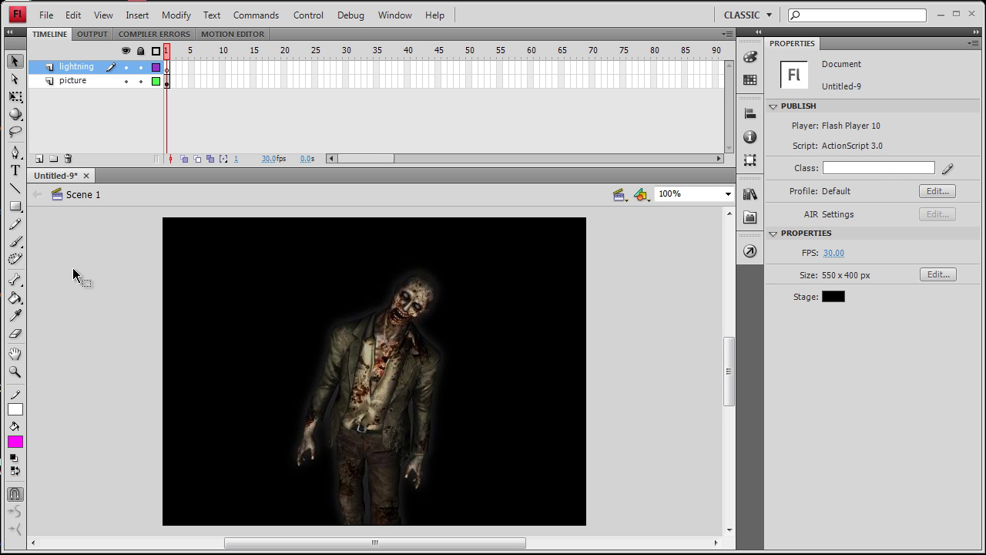
Step: Draw a white zig-zag bolt from the stage top with a stroke-2 Pencil, then set stroke to 0.10
click(14, 228)
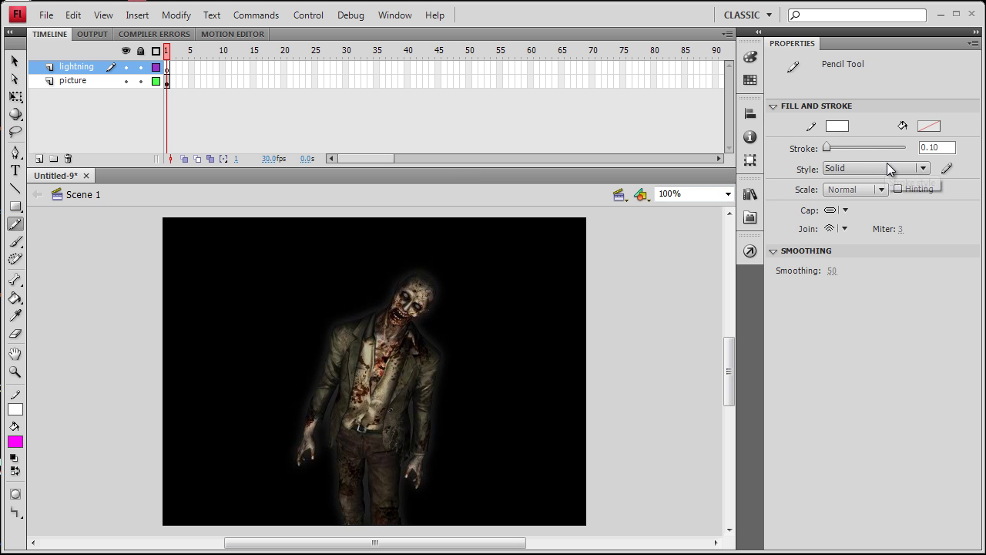
drag(826, 151, 827, 151)
drag(325, 314, 331, 328)
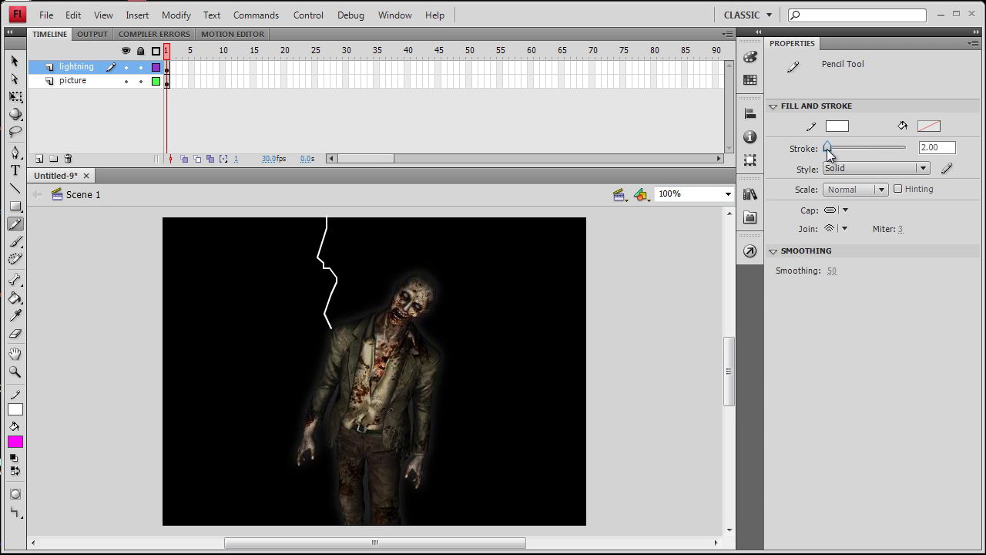
drag(828, 153, 823, 154)
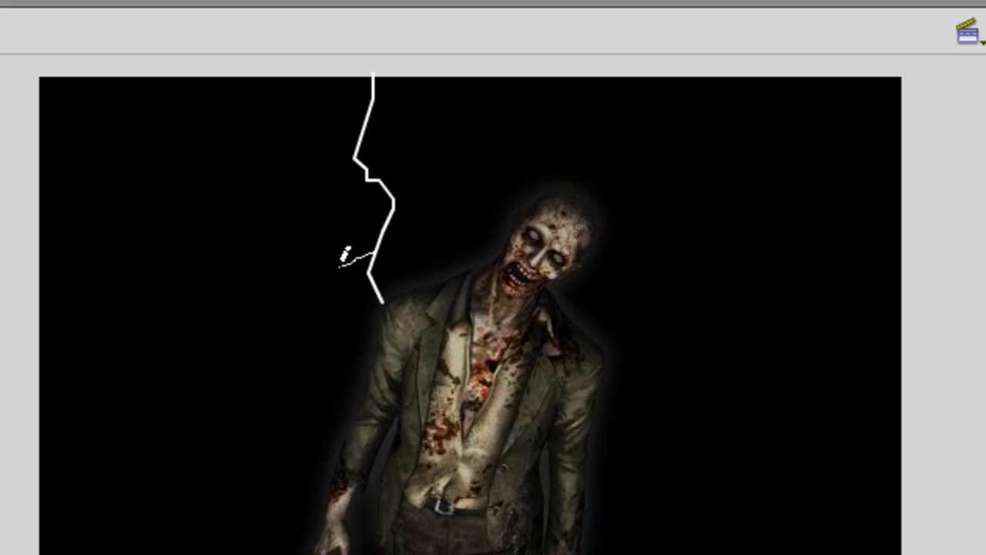
Step: Draw six thin jagged branches off the bolt, toward the zombie's chest and head, then select all strokes
mouse_move(374, 252)
mouse_down()
mouse_move(319, 331)
mouse_move(329, 391)
mouse_up()
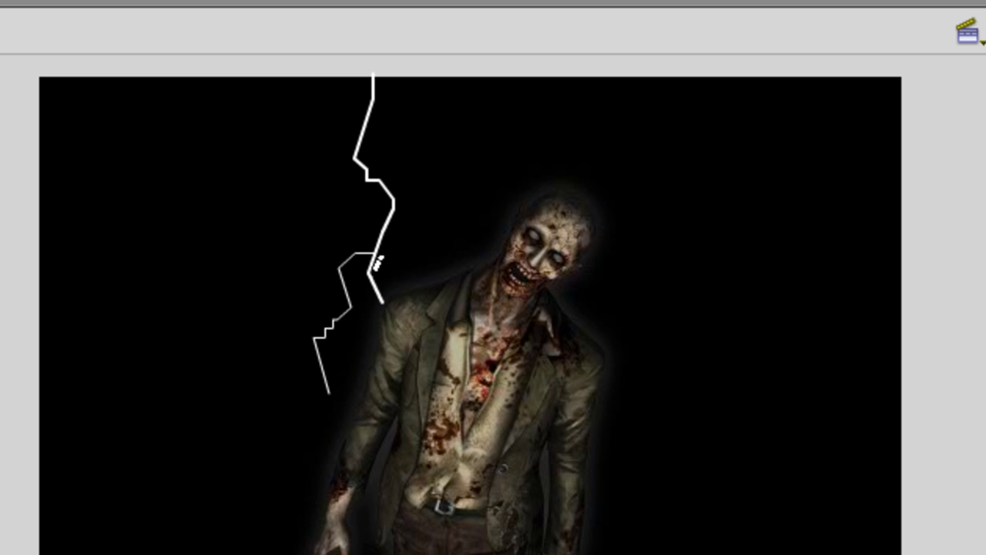
mouse_move(374, 271)
mouse_down()
mouse_move(408, 273)
mouse_move(410, 326)
mouse_move(458, 345)
mouse_move(476, 405)
mouse_up()
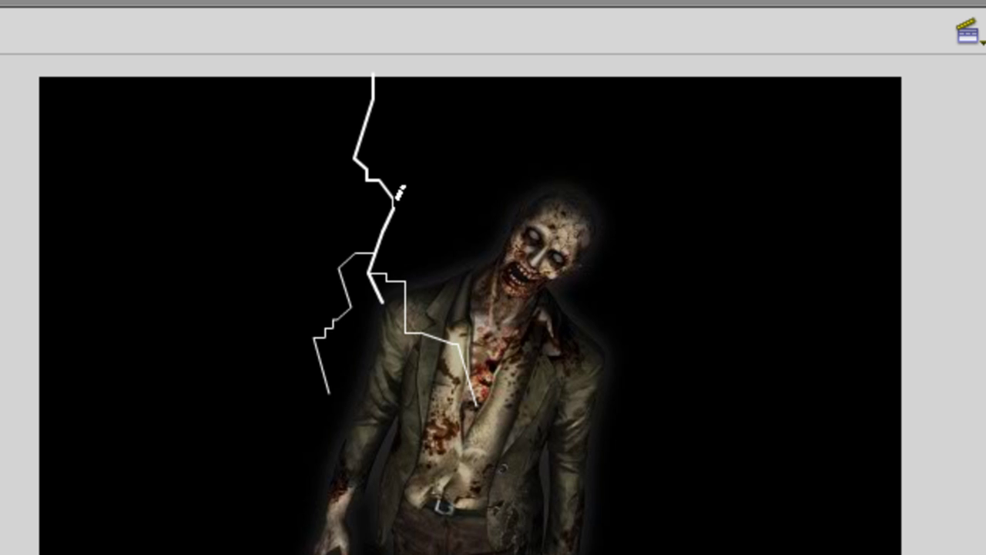
mouse_move(395, 202)
mouse_down()
mouse_move(428, 223)
mouse_move(424, 251)
mouse_move(457, 258)
mouse_move(458, 299)
mouse_up()
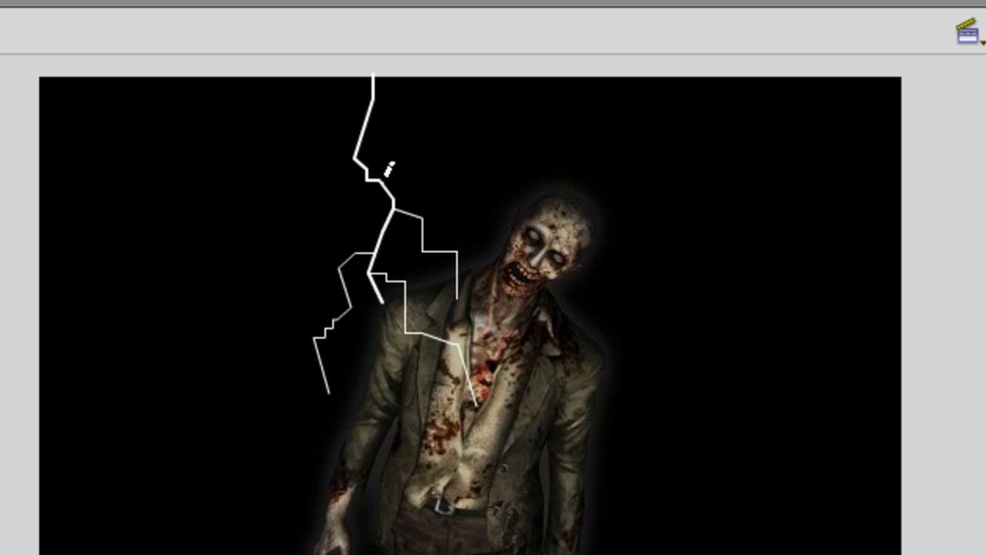
drag(381, 184, 359, 230)
mouse_move(358, 145)
mouse_down()
mouse_move(334, 166)
mouse_move(336, 213)
mouse_move(312, 236)
mouse_up()
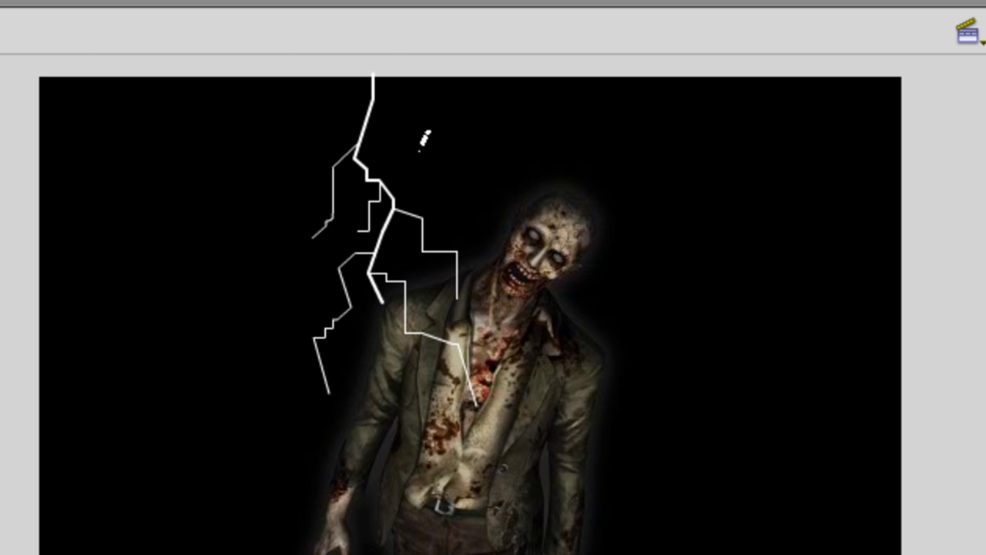
drag(363, 133, 414, 191)
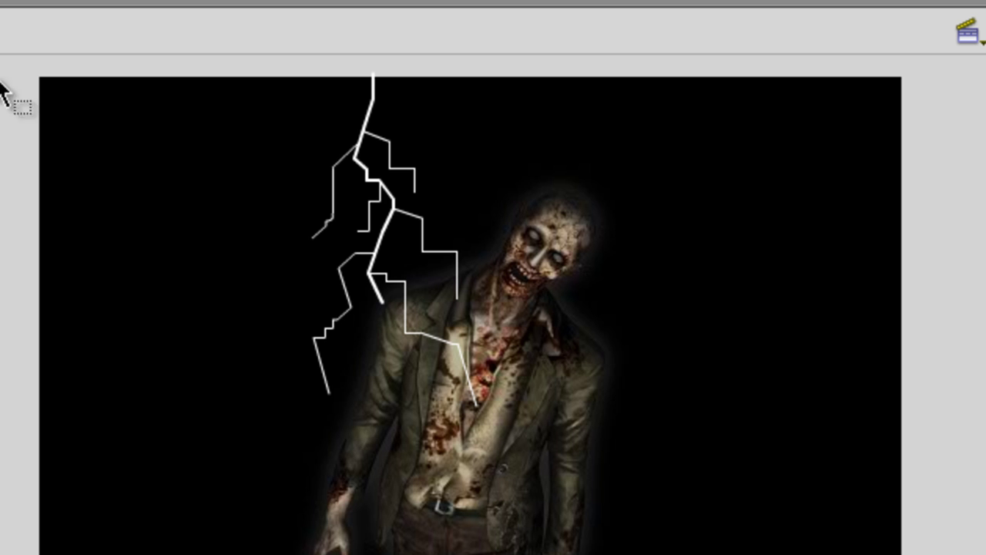
drag(138, 144, 683, 414)
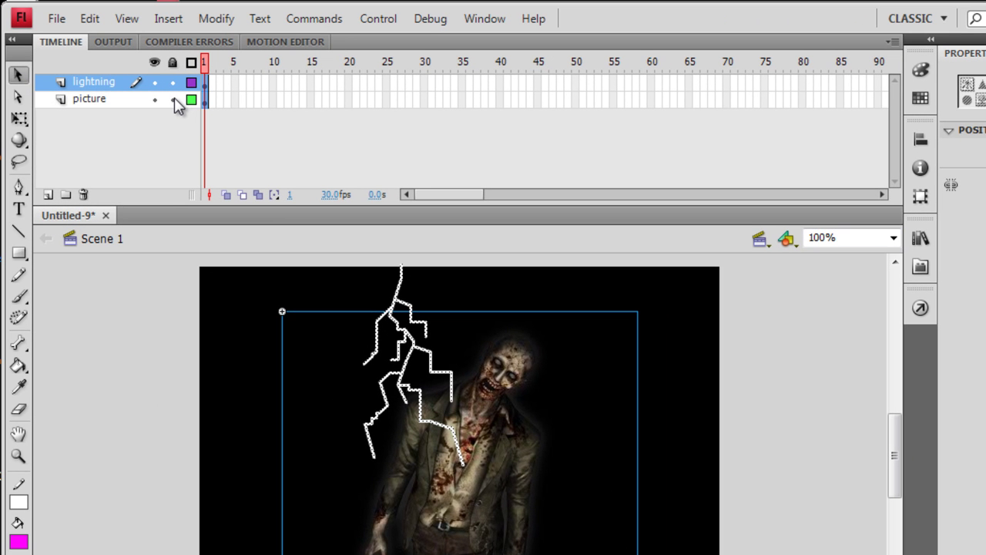
Step: Lock the picture layer and convert the selected lightning strokes into a movie clip symbol
click(124, 18)
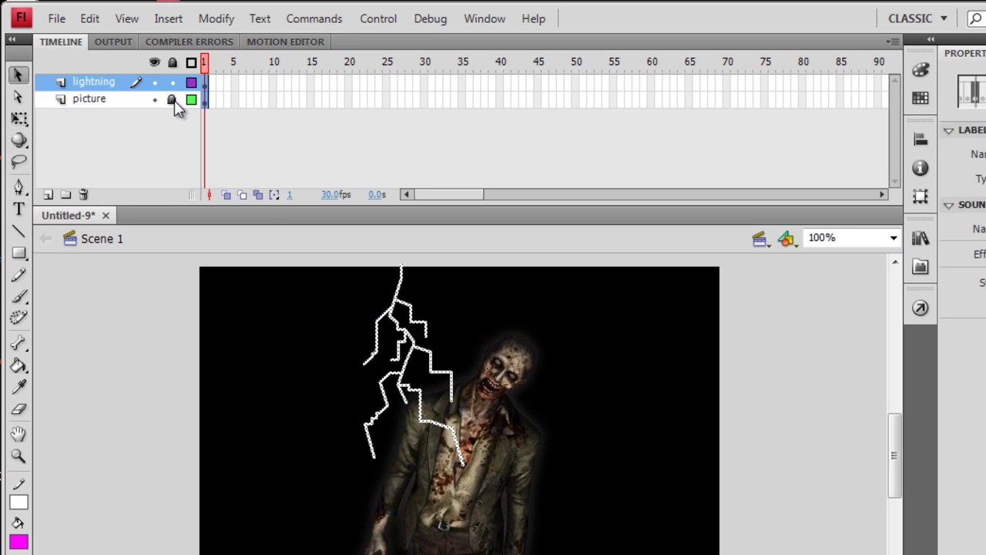
click(284, 396)
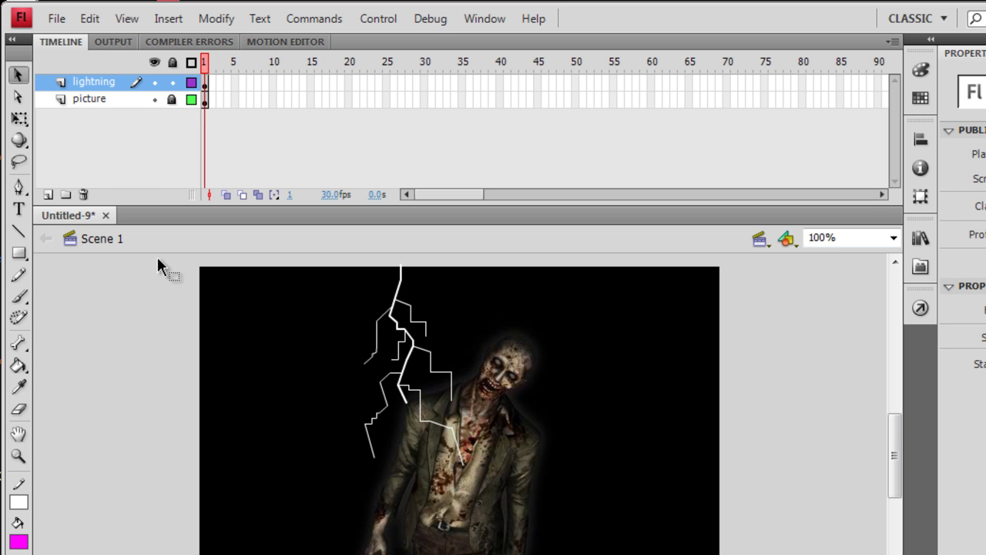
mouse_move(158, 258)
mouse_down()
mouse_move(566, 511)
mouse_move(571, 497)
mouse_up()
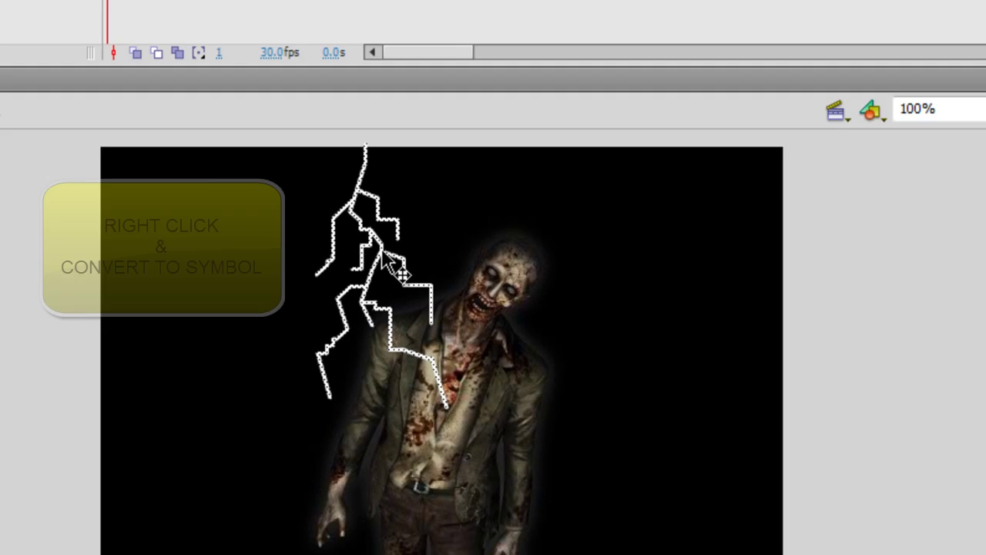
right_click(443, 219)
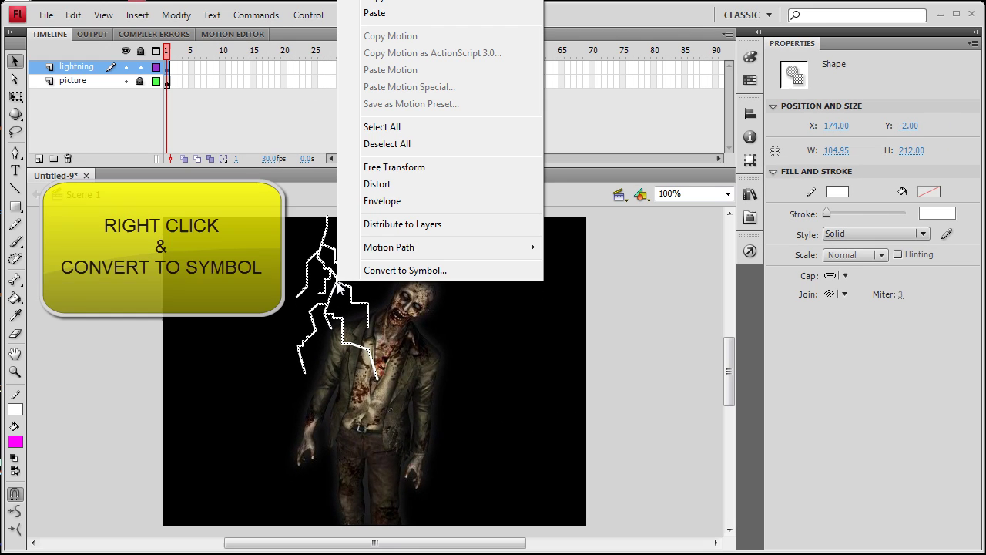
click(401, 270)
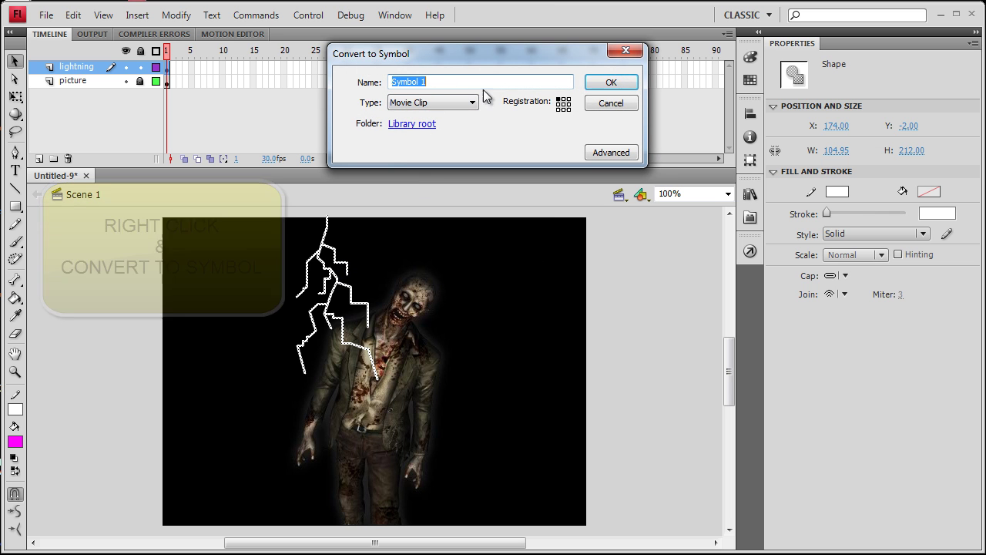
click(618, 88)
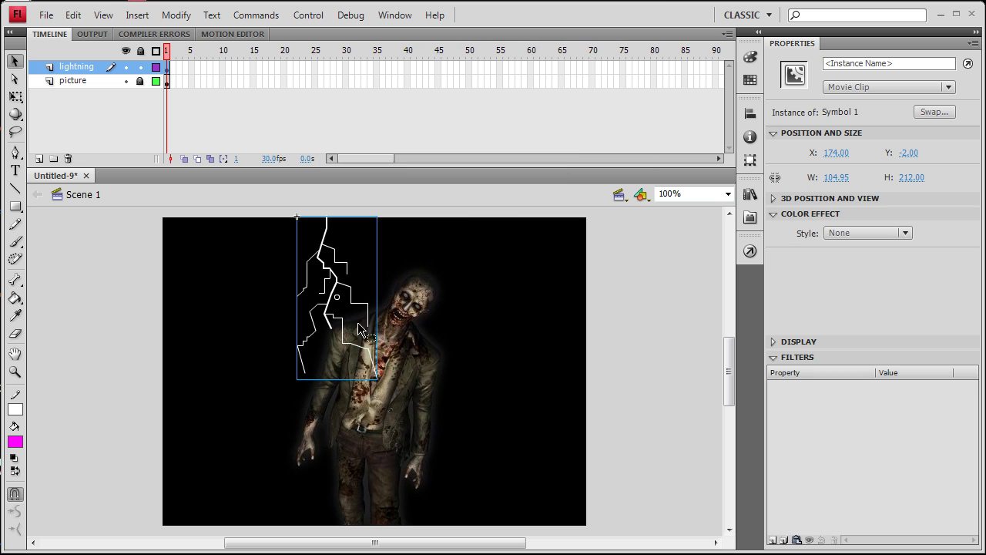
Step: Give the lightning clip a white Glow filter with strength 339%, blur 16 and Medium quality
click(906, 234)
click(886, 251)
click(773, 540)
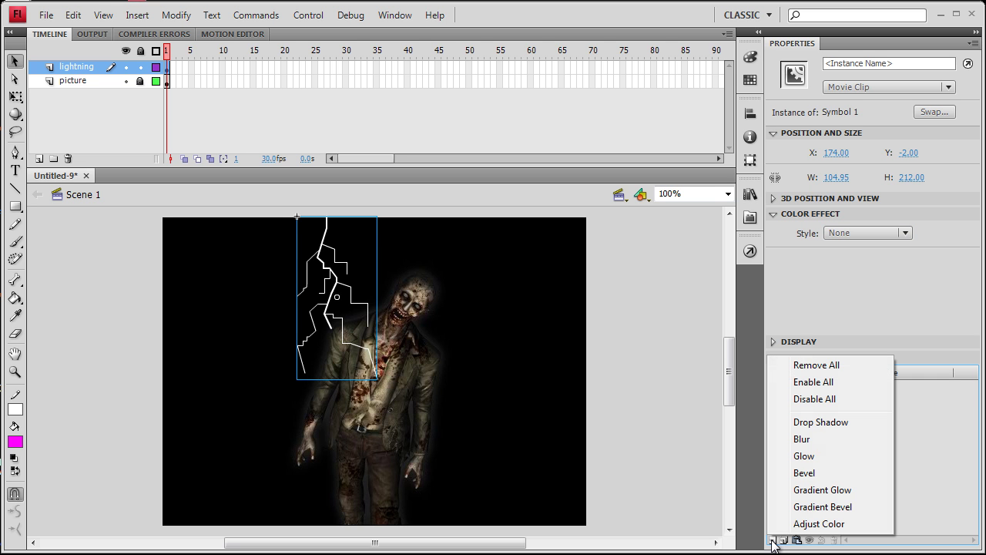
click(826, 457)
click(884, 460)
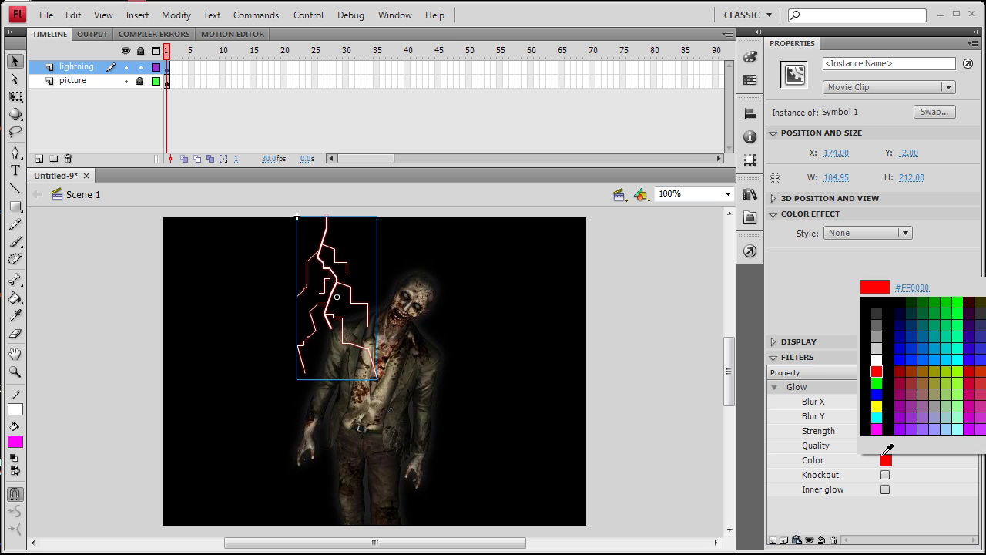
click(881, 363)
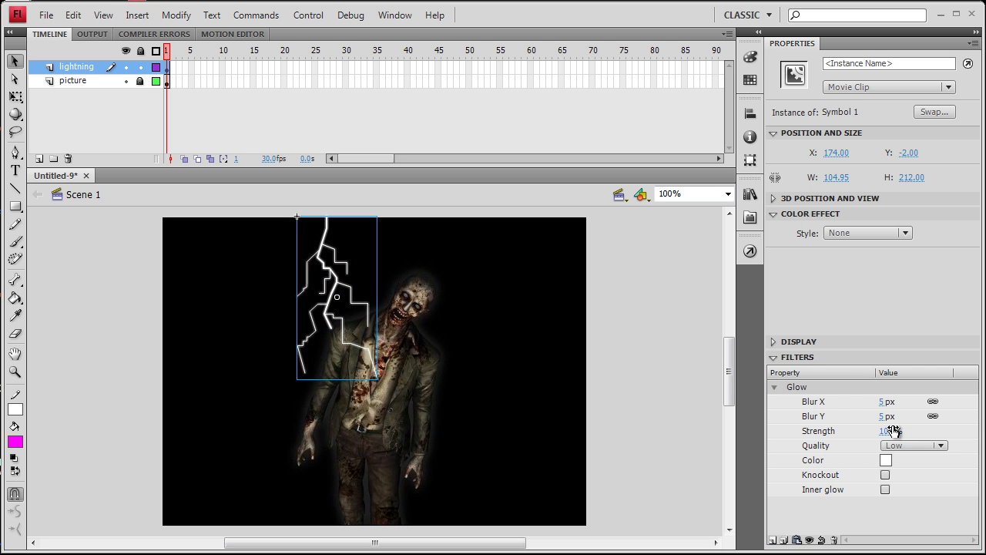
drag(891, 432, 952, 432)
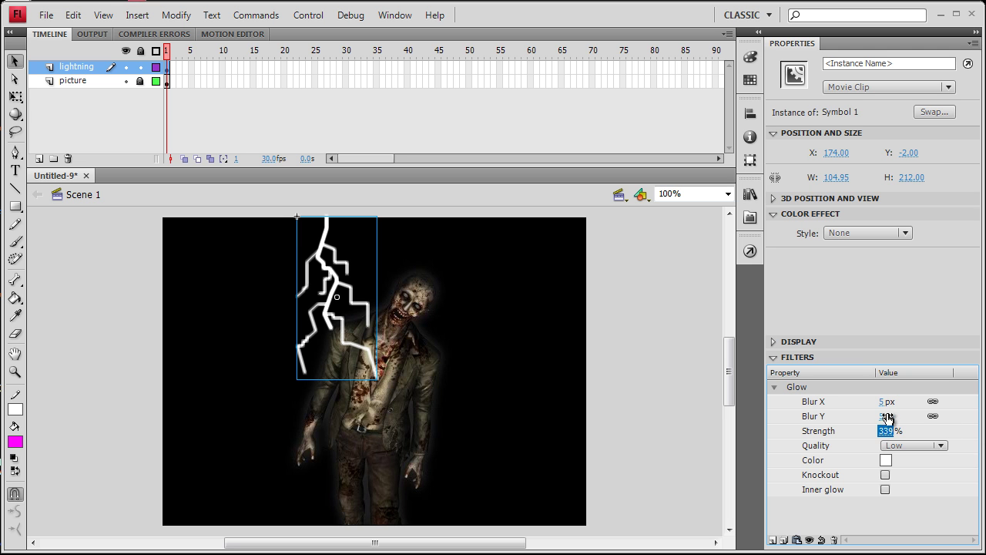
drag(888, 419, 899, 418)
click(941, 446)
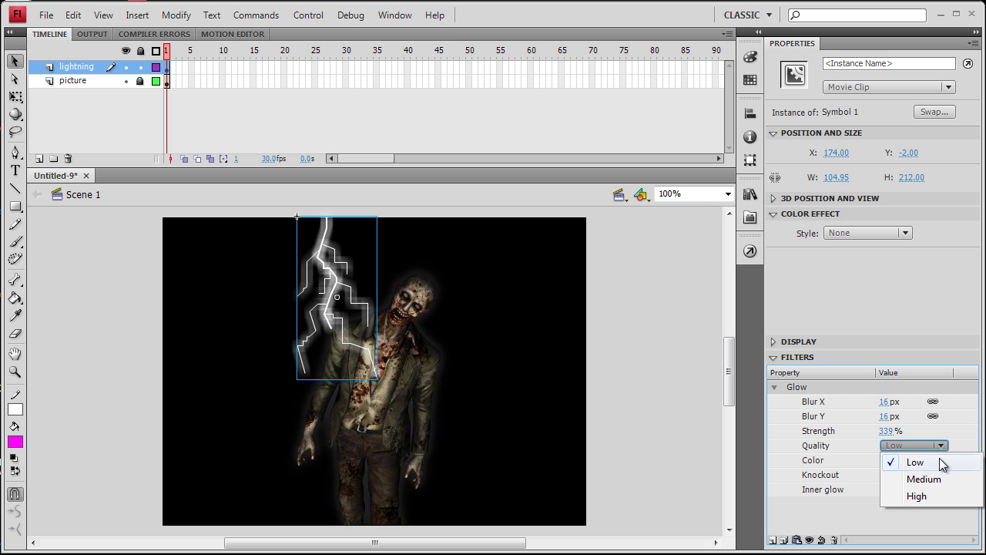
click(933, 480)
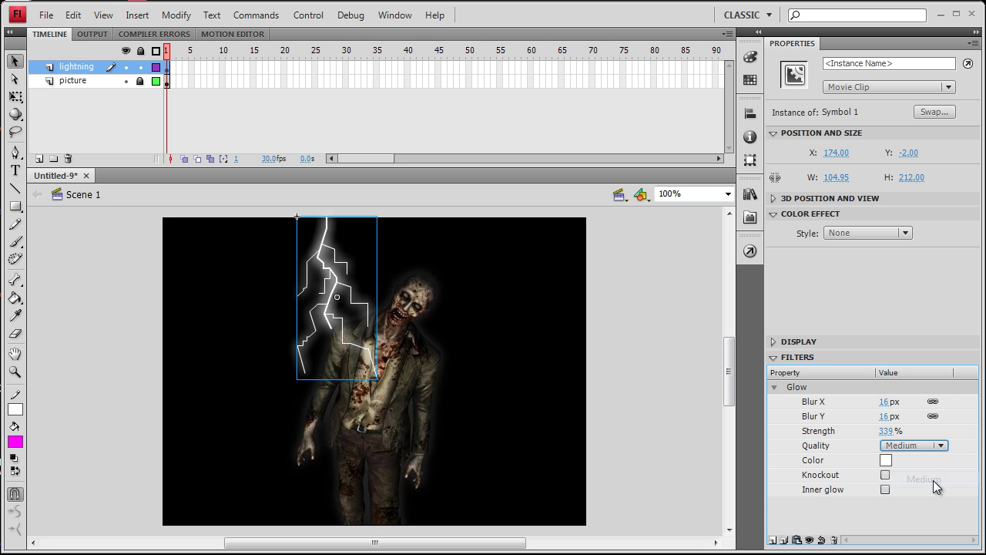
click(669, 368)
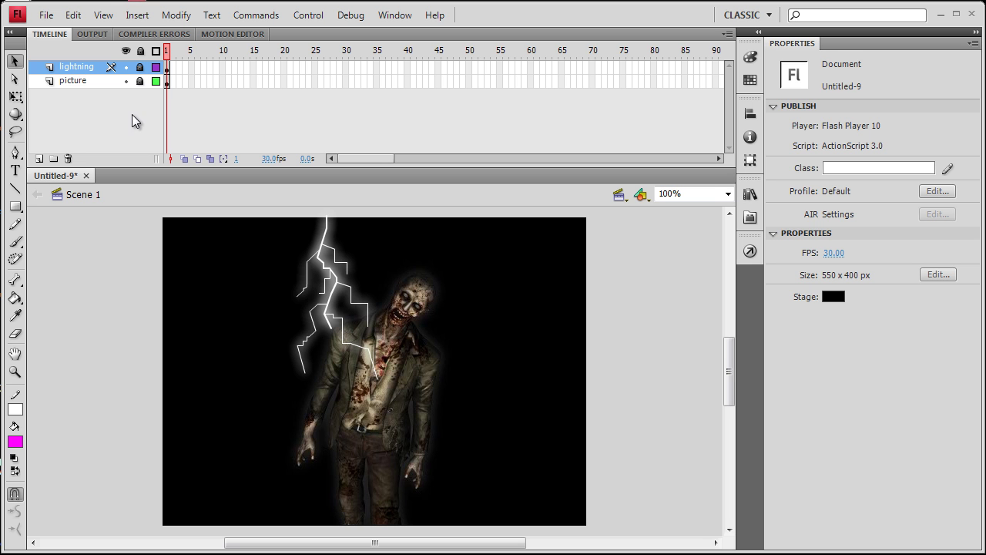
Step: Add a new top layer named 'MASK'
click(38, 158)
double_click(80, 68)
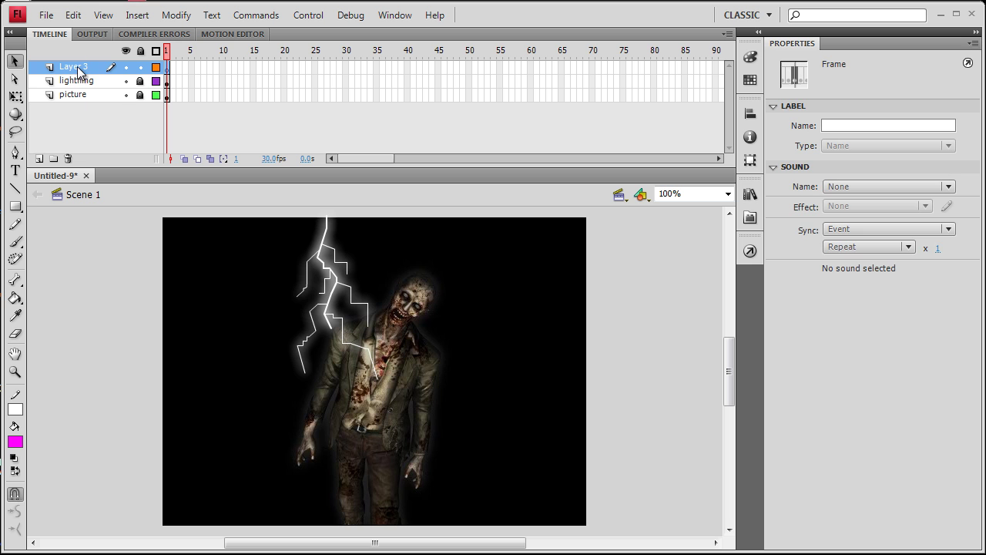
text(MASK)
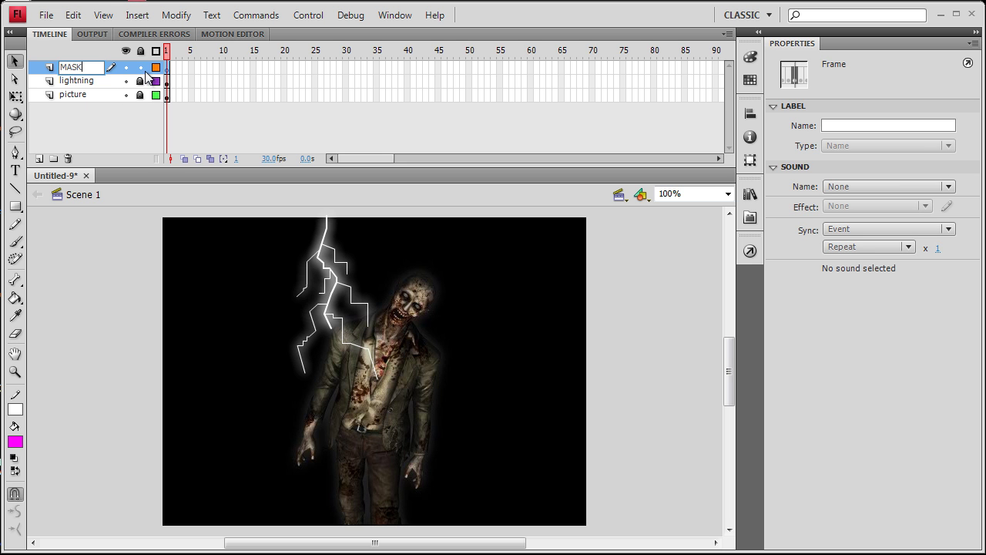
click(113, 251)
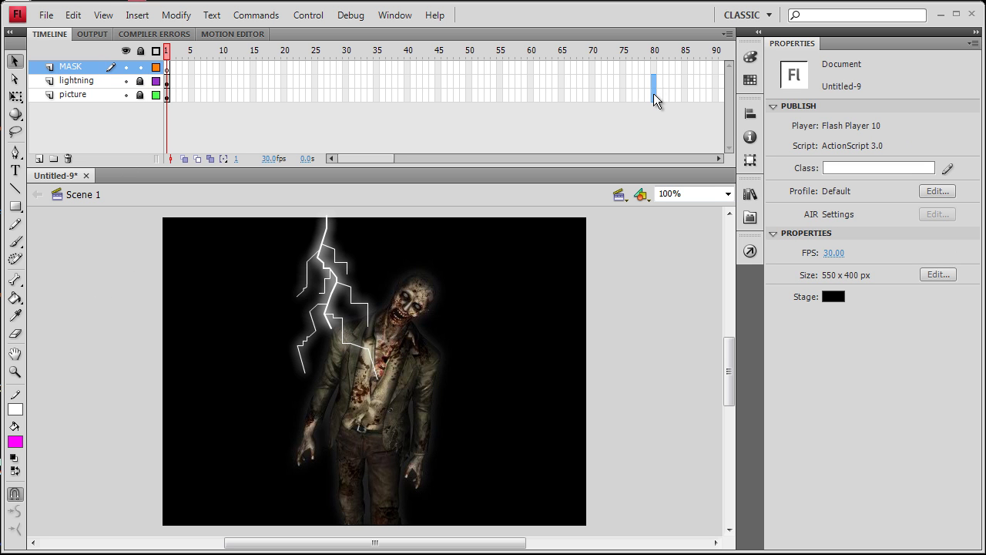
Step: Extend the lightning and picture layers to frame 80 with F5
drag(653, 93, 653, 94)
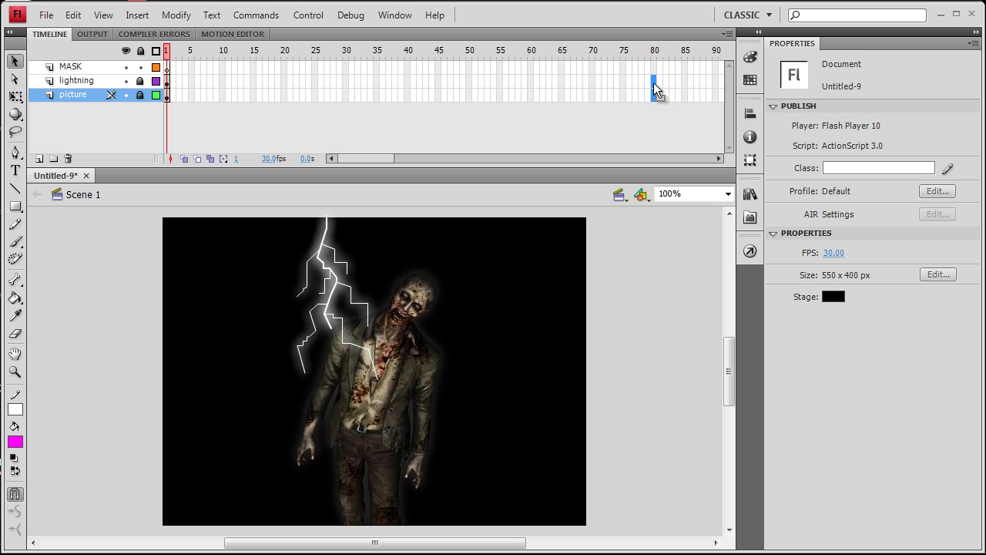
drag(653, 83, 654, 95)
key(F5)
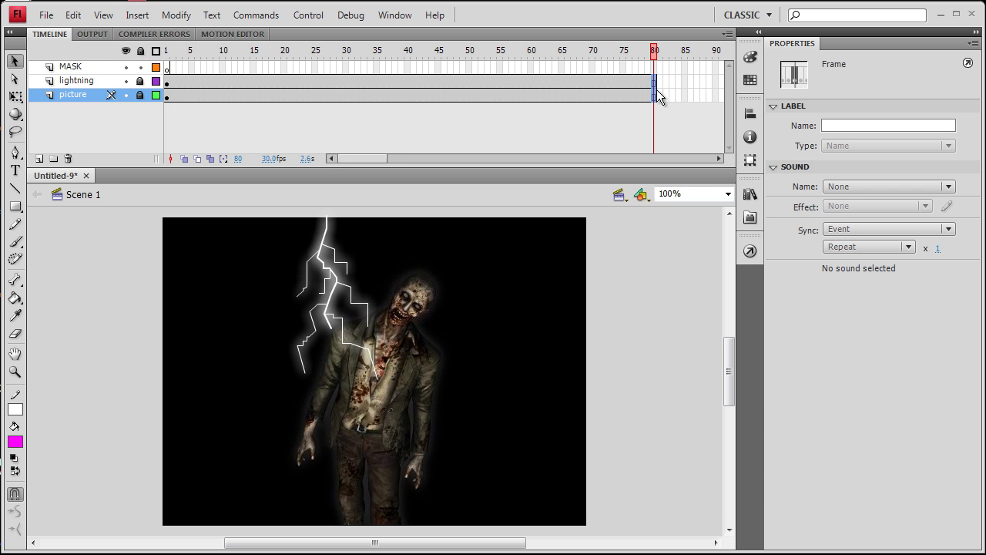
click(470, 114)
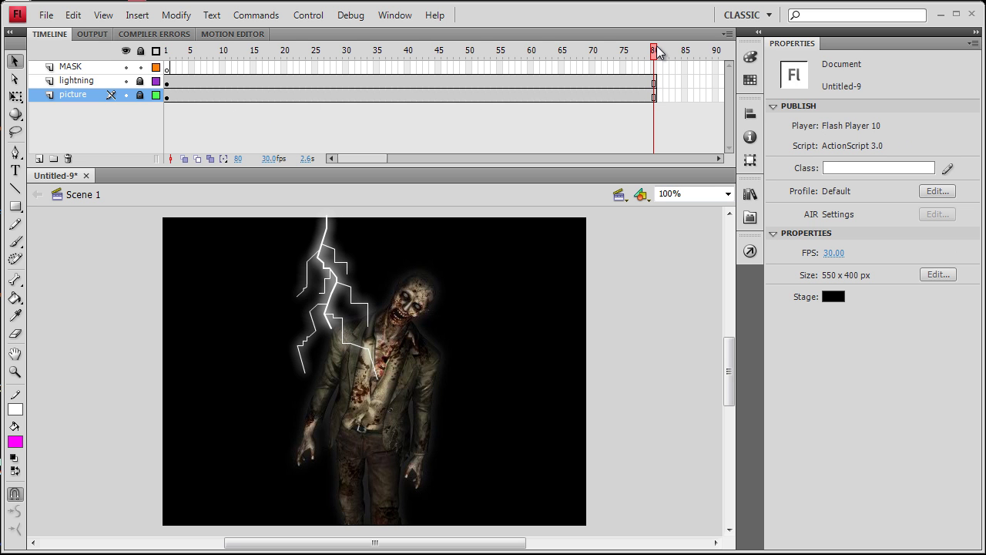
drag(655, 50, 166, 40)
Step: On MASK frame 1, paint a magenta stroke along the stage top with the largest brush
click(168, 67)
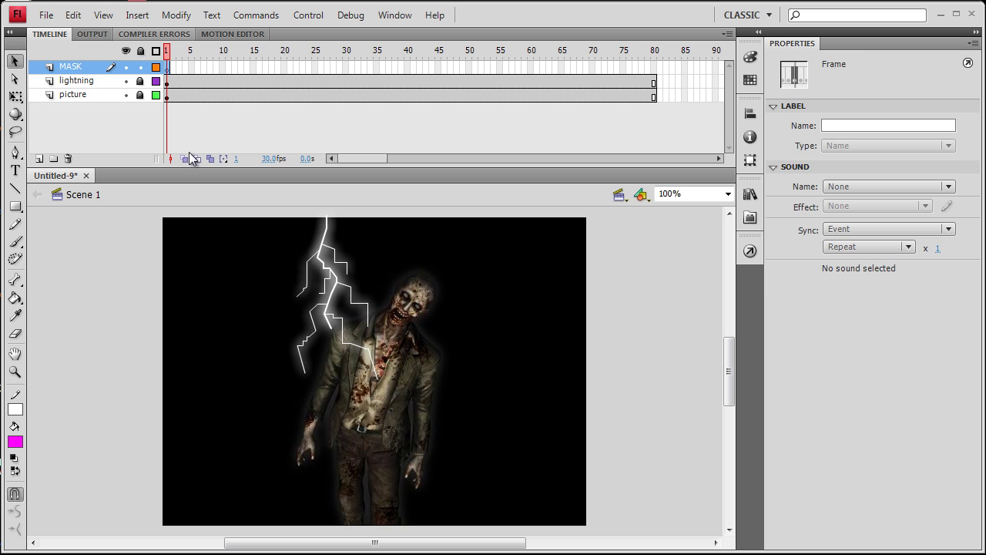
click(16, 243)
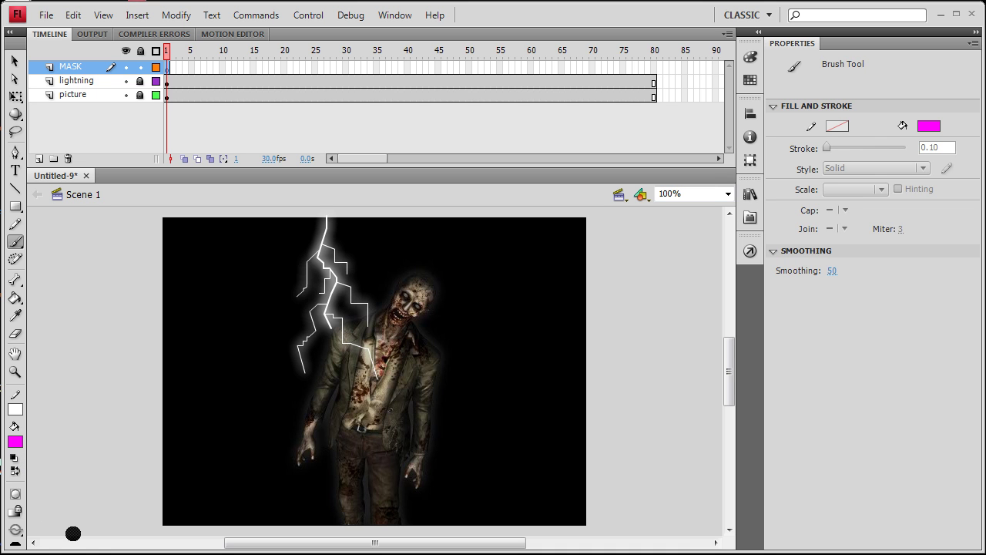
click(19, 544)
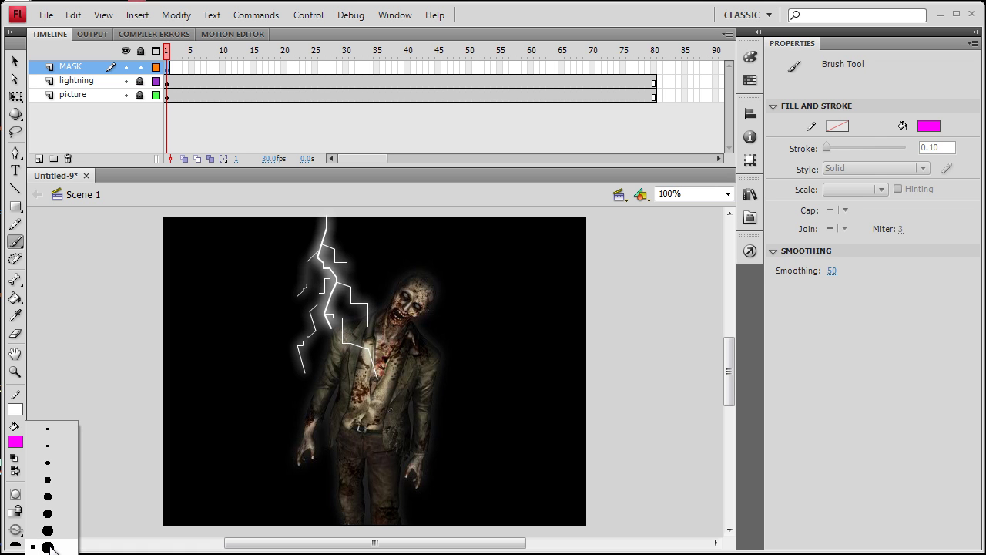
click(48, 547)
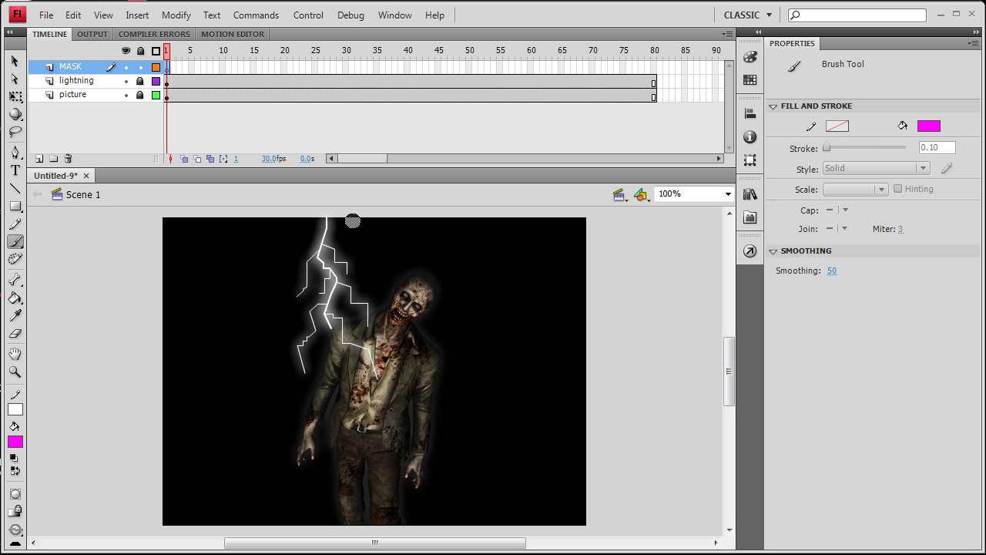
mouse_move(352, 221)
mouse_down()
mouse_move(299, 223)
mouse_move(293, 292)
mouse_move(364, 269)
mouse_move(355, 228)
mouse_move(370, 281)
mouse_move(314, 285)
mouse_move(339, 262)
mouse_move(346, 265)
mouse_move(306, 278)
mouse_move(343, 250)
mouse_move(306, 264)
mouse_move(344, 231)
mouse_move(310, 232)
mouse_move(307, 247)
mouse_move(347, 242)
mouse_up()
Step: Enlarge the magenta mask on keyframes at frames 2 and 3, then scrub frames 1–5 to preview
click(173, 67)
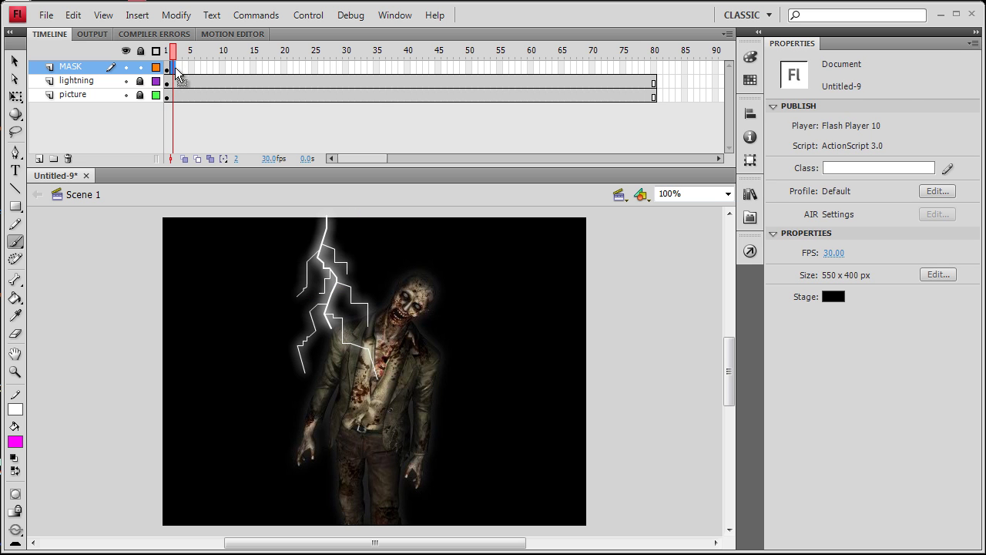
click(177, 69)
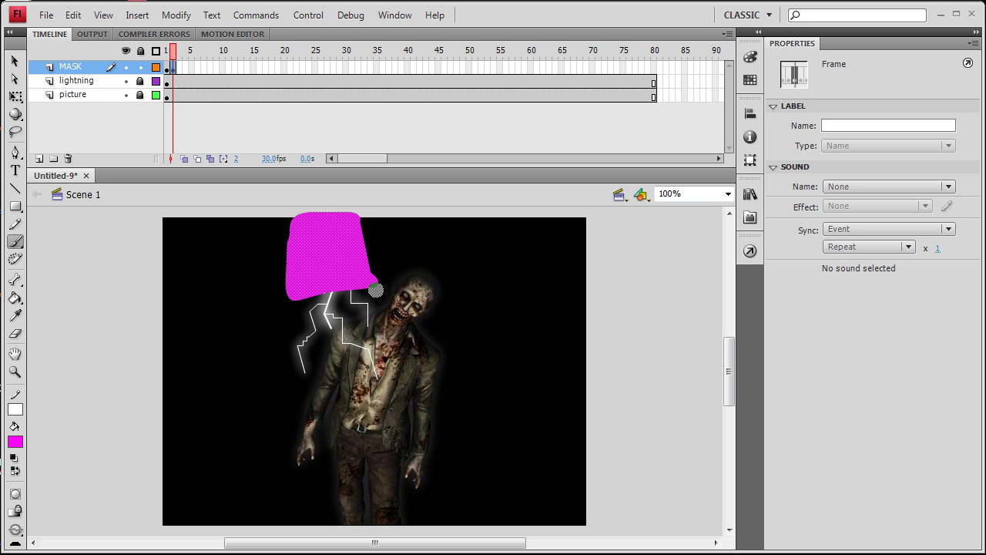
mouse_move(375, 290)
mouse_down()
mouse_move(288, 304)
mouse_move(297, 320)
mouse_move(376, 300)
mouse_move(378, 316)
mouse_move(309, 320)
mouse_move(385, 310)
mouse_move(368, 321)
mouse_move(286, 326)
mouse_move(288, 352)
mouse_move(333, 343)
mouse_move(327, 330)
mouse_move(289, 336)
mouse_up()
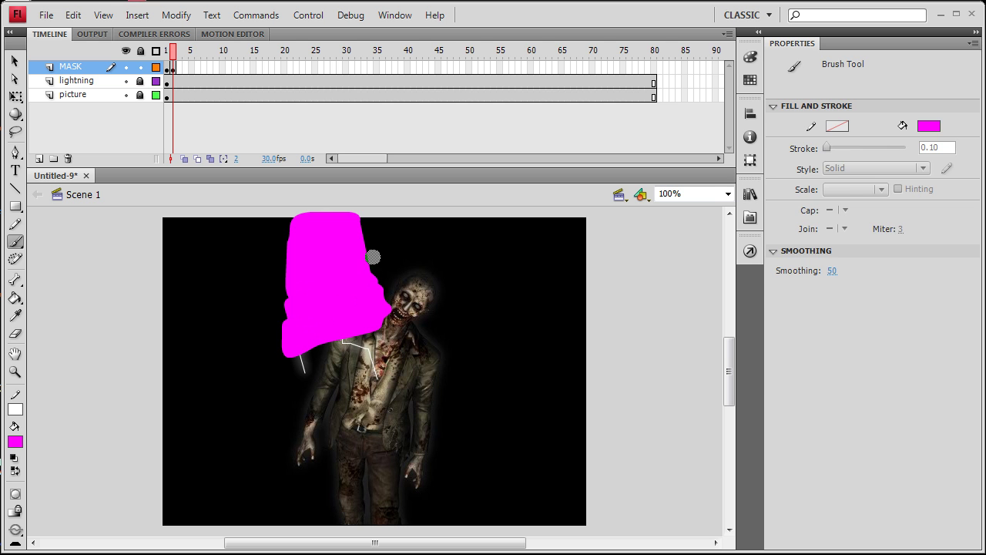
click(177, 67)
key(period)
key(F6)
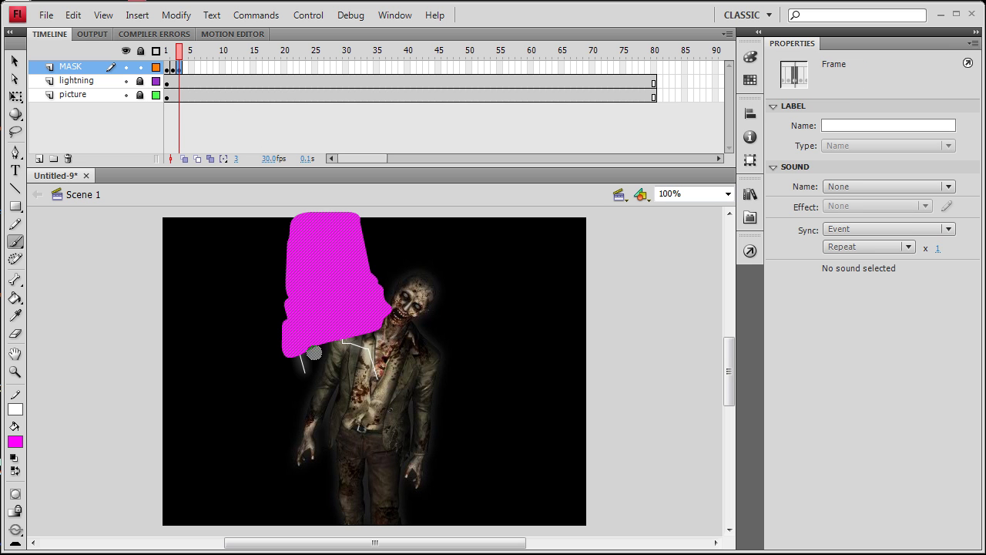
mouse_move(304, 356)
mouse_down()
mouse_move(372, 331)
mouse_move(381, 348)
mouse_move(347, 350)
mouse_move(370, 339)
mouse_move(379, 322)
mouse_move(384, 376)
mouse_move(297, 379)
mouse_move(360, 362)
mouse_move(384, 363)
mouse_move(385, 378)
mouse_move(366, 380)
mouse_move(377, 368)
mouse_move(329, 355)
mouse_move(313, 365)
mouse_move(353, 351)
mouse_up()
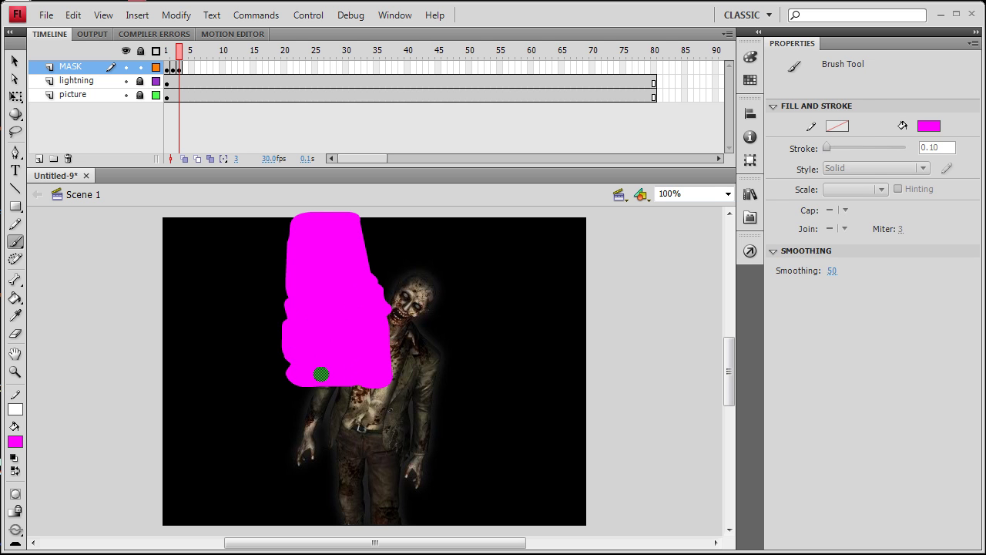
click(167, 52)
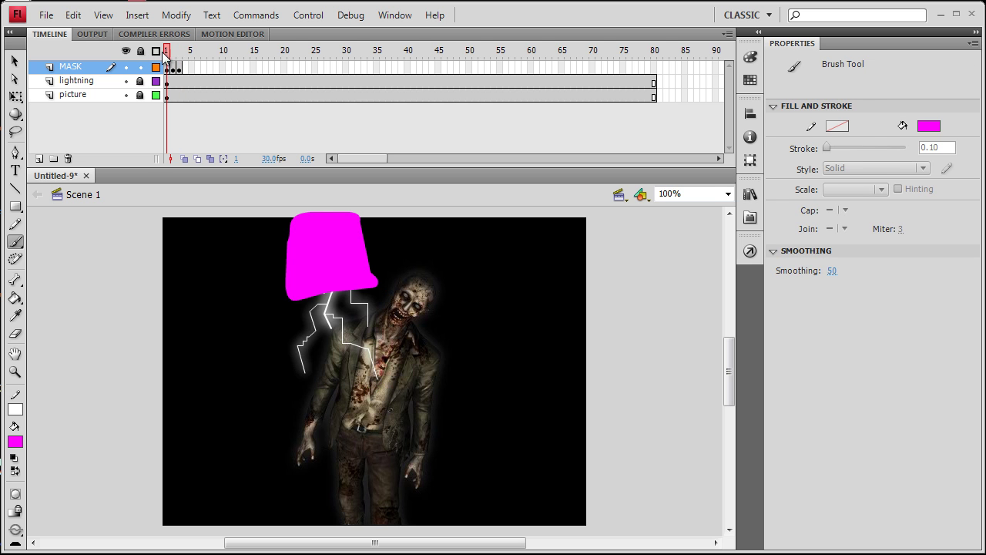
mouse_move(173, 61)
mouse_down()
mouse_move(137, 57)
mouse_move(193, 57)
mouse_move(137, 57)
mouse_move(193, 59)
mouse_move(163, 62)
mouse_move(193, 73)
mouse_up()
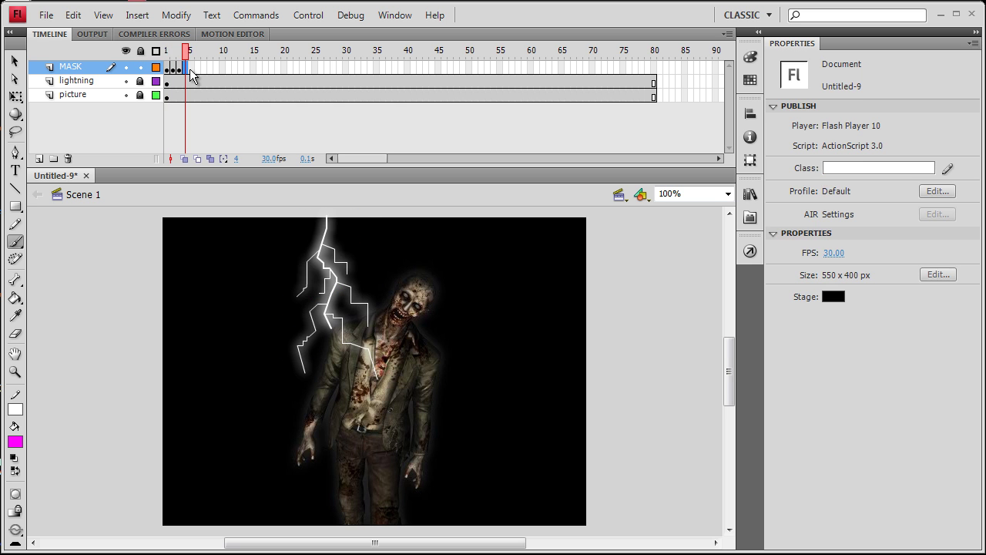
Step: Unlock the lightning layer and add keyframes on frames 5 through 9
click(194, 82)
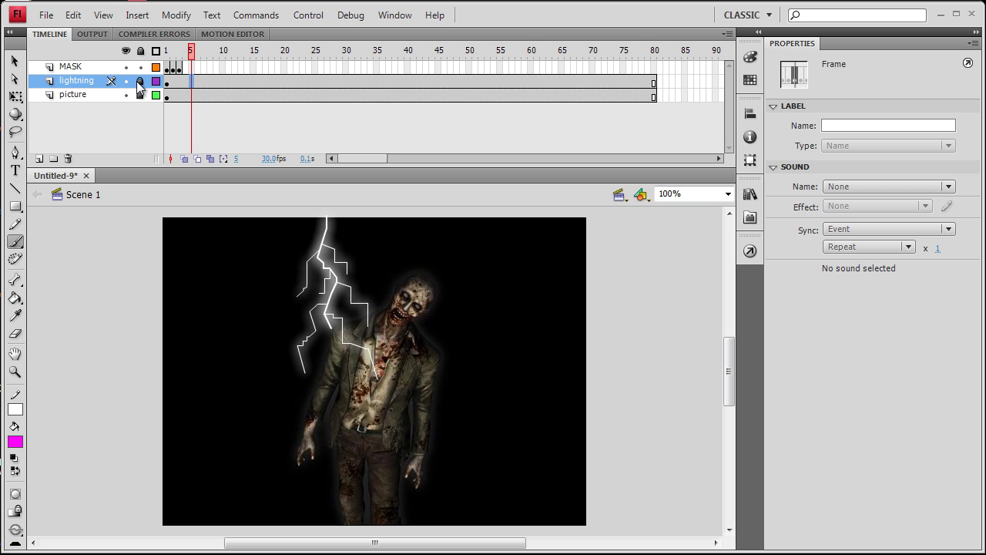
click(140, 80)
click(191, 81)
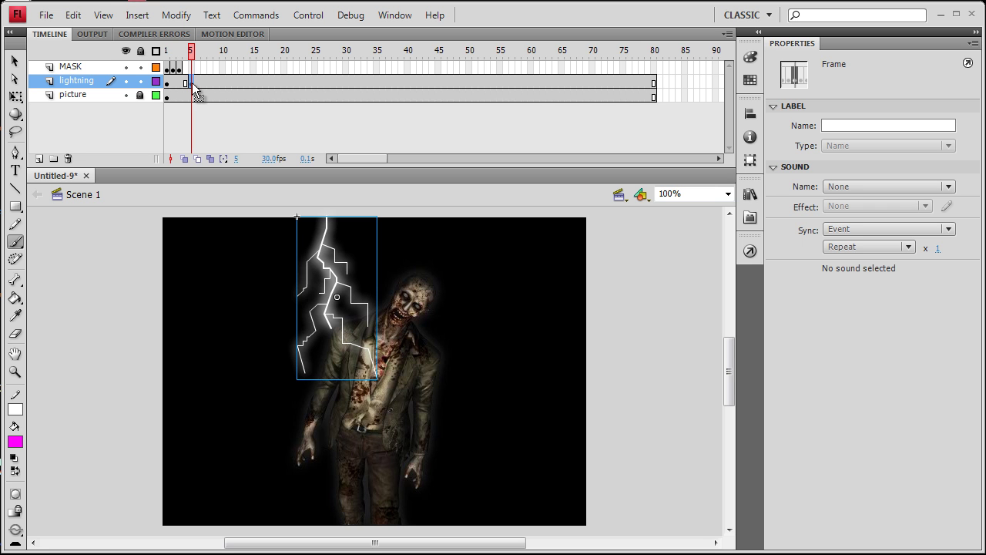
click(198, 81)
click(204, 82)
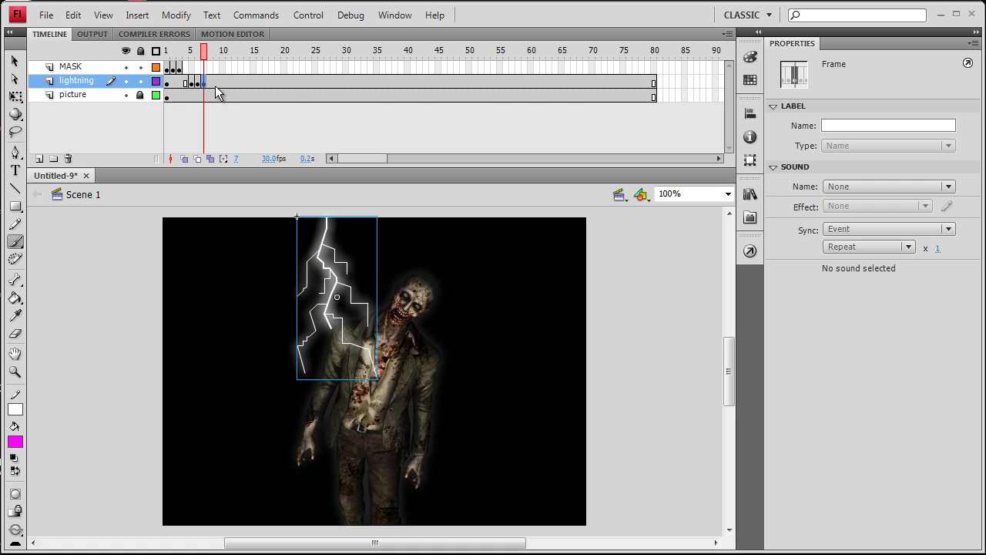
key(period)
click(216, 83)
Step: Delete the lightning bolt on frames 5, 7 and 9
click(192, 84)
key(Delete)
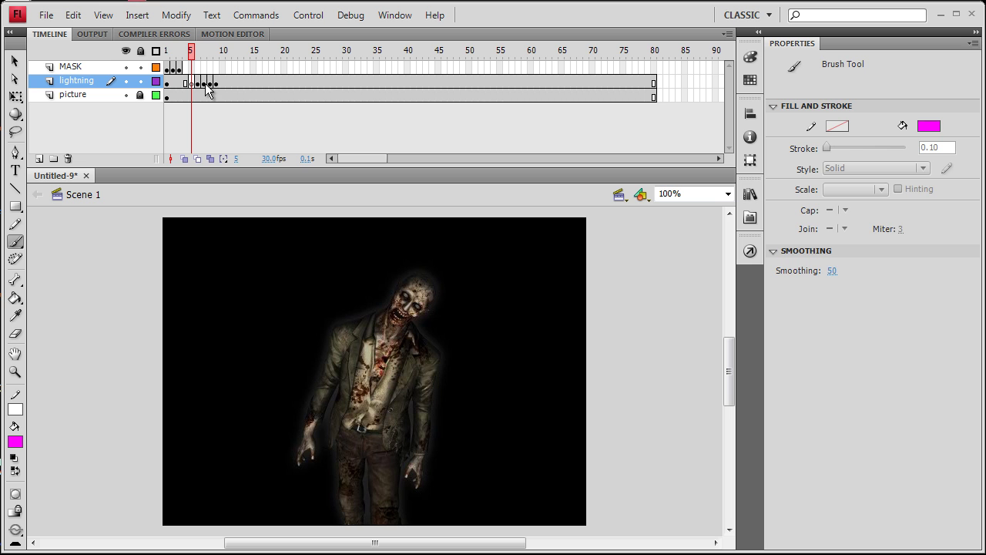
click(205, 85)
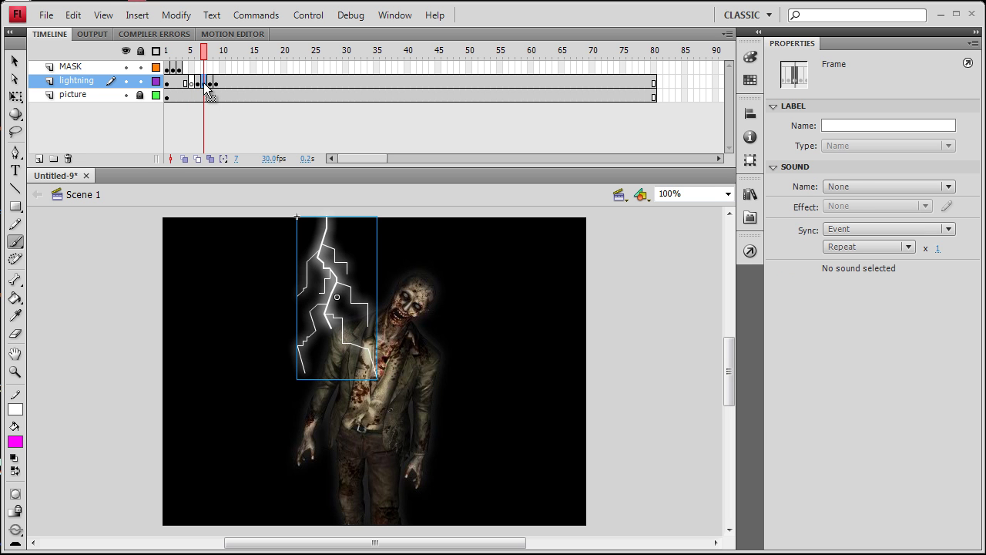
key(Delete)
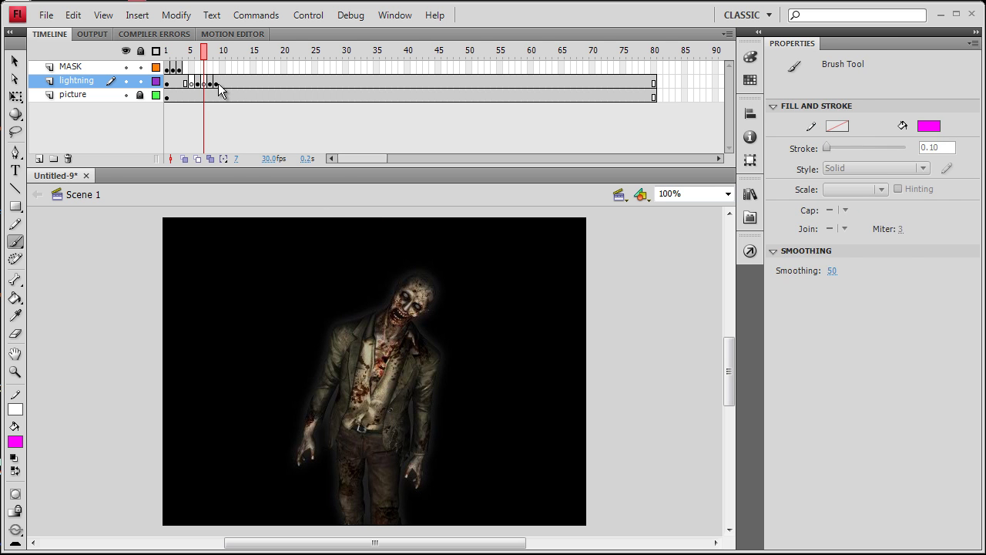
click(218, 84)
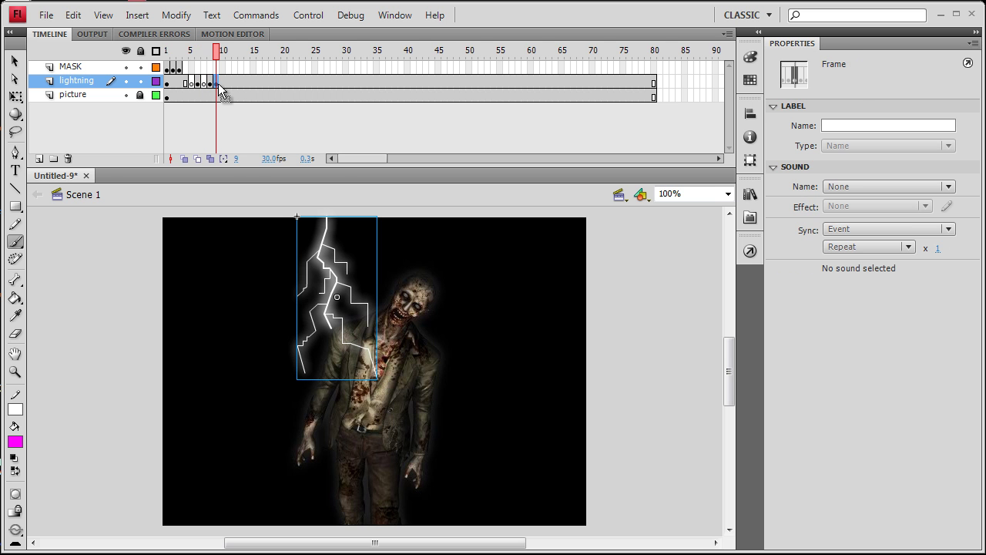
key(Delete)
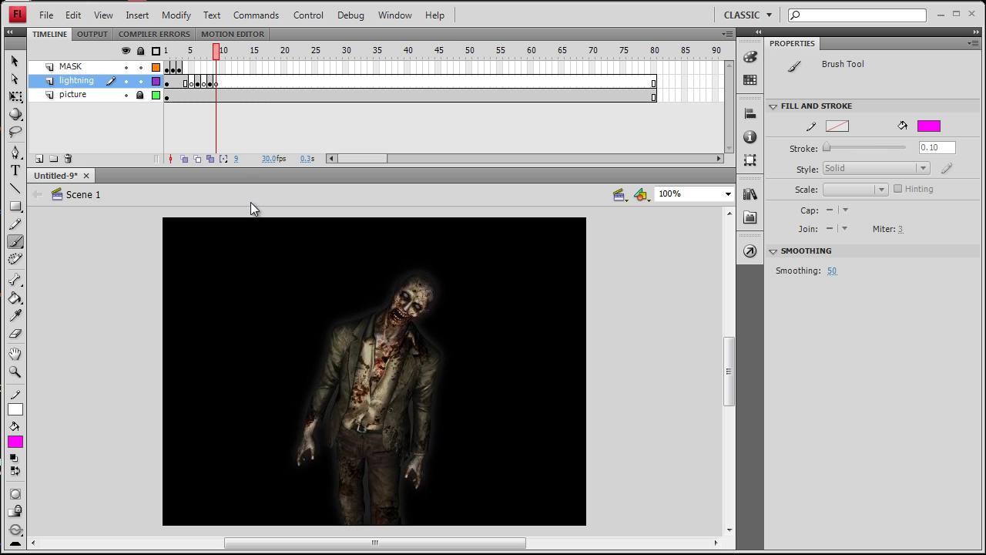
Step: Unlock the picture layer and insert zombie-clip keyframes on frames 2, 3, 5, 8 and 9
click(138, 97)
key(v)
click(401, 376)
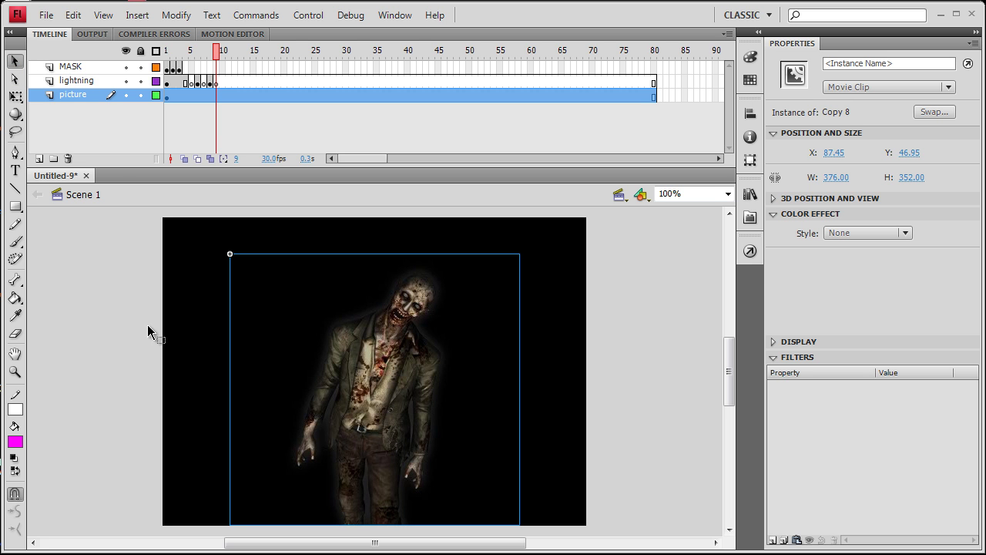
click(123, 325)
click(349, 402)
click(173, 97)
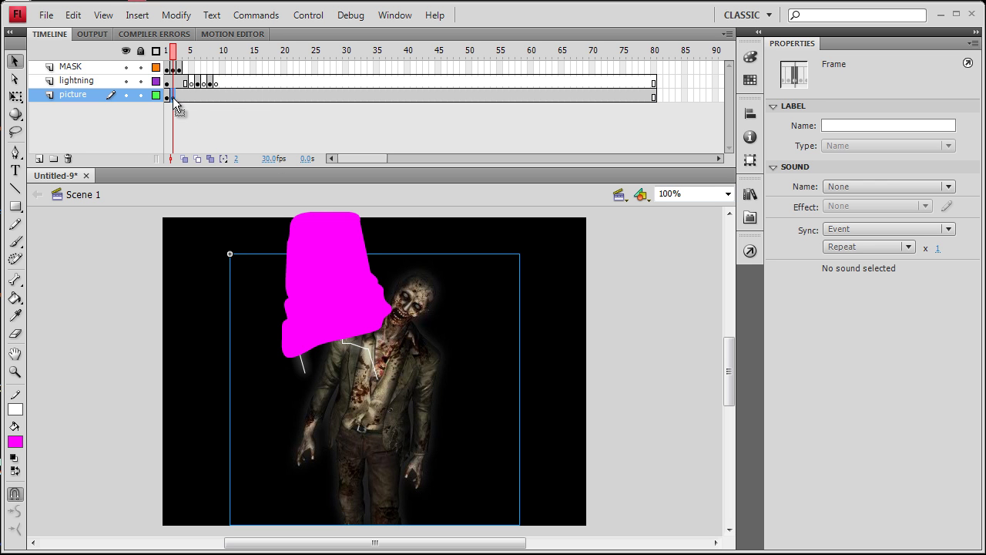
click(181, 99)
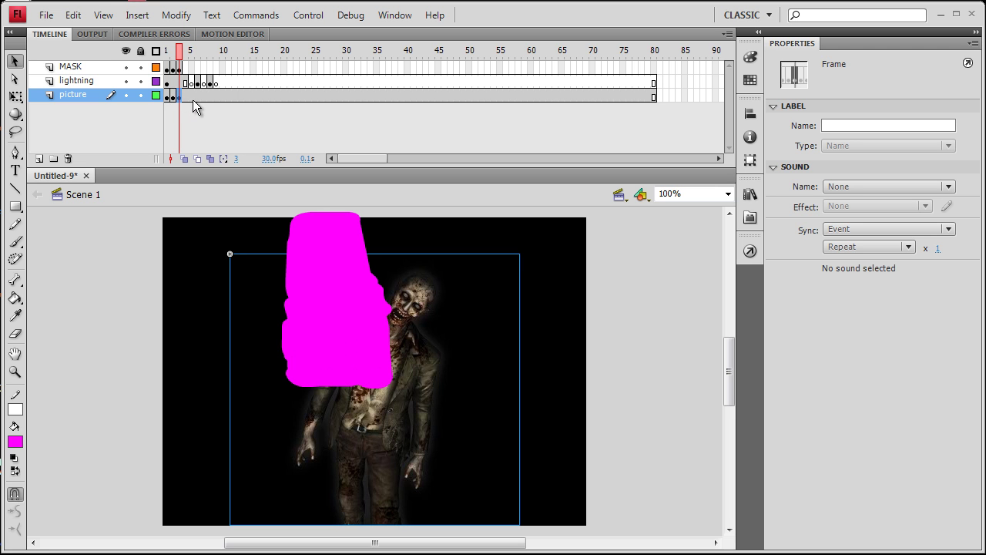
click(192, 99)
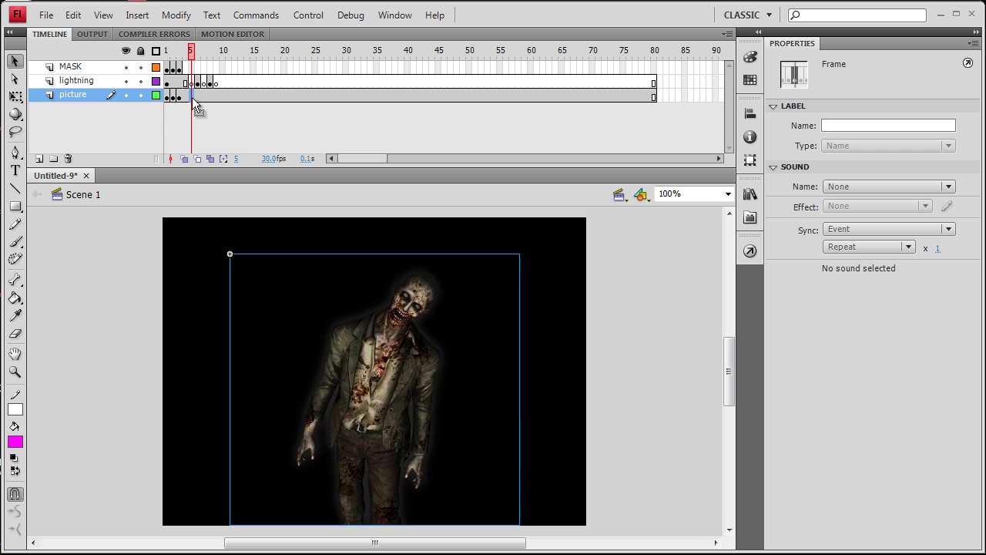
click(210, 98)
click(216, 97)
click(168, 98)
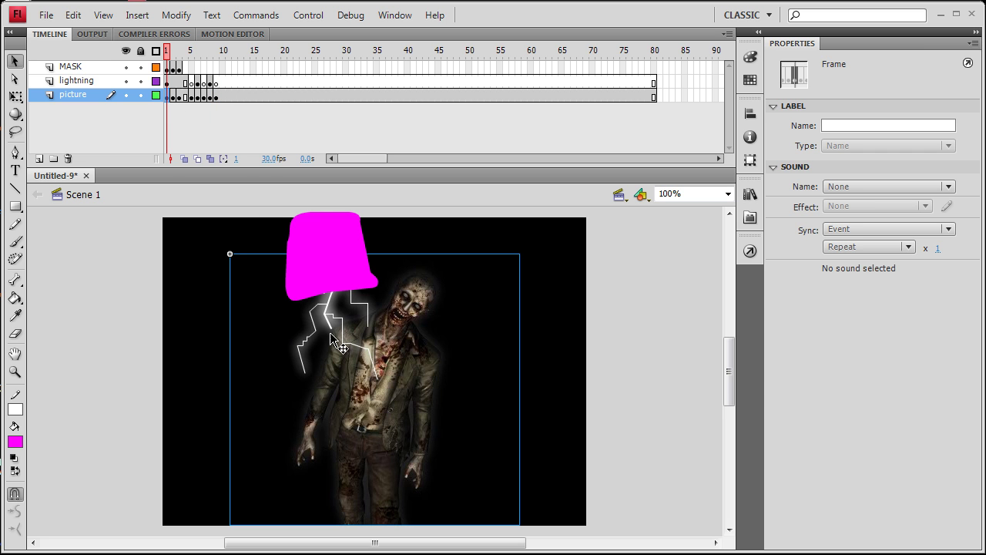
click(418, 451)
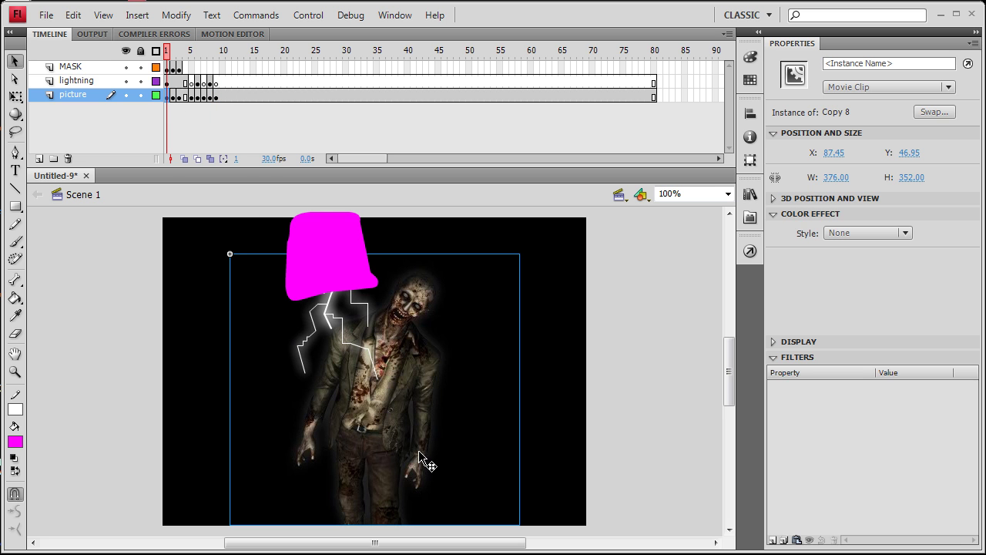
Step: Apply a Brightness color effect to the zombie clip on frame 2, set to -42%
click(906, 233)
click(882, 270)
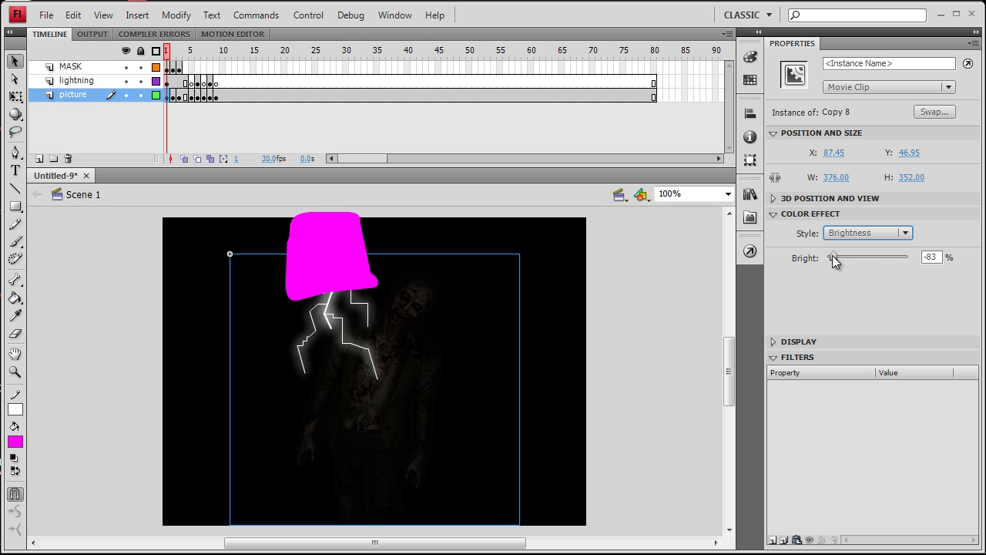
mouse_move(835, 260)
mouse_down()
mouse_move(846, 264)
mouse_move(837, 260)
mouse_up()
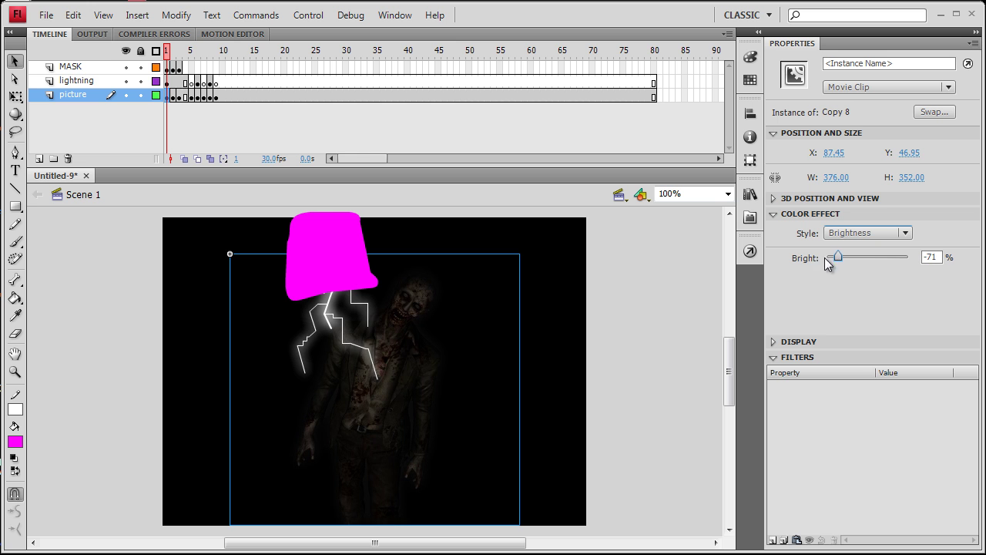
click(173, 96)
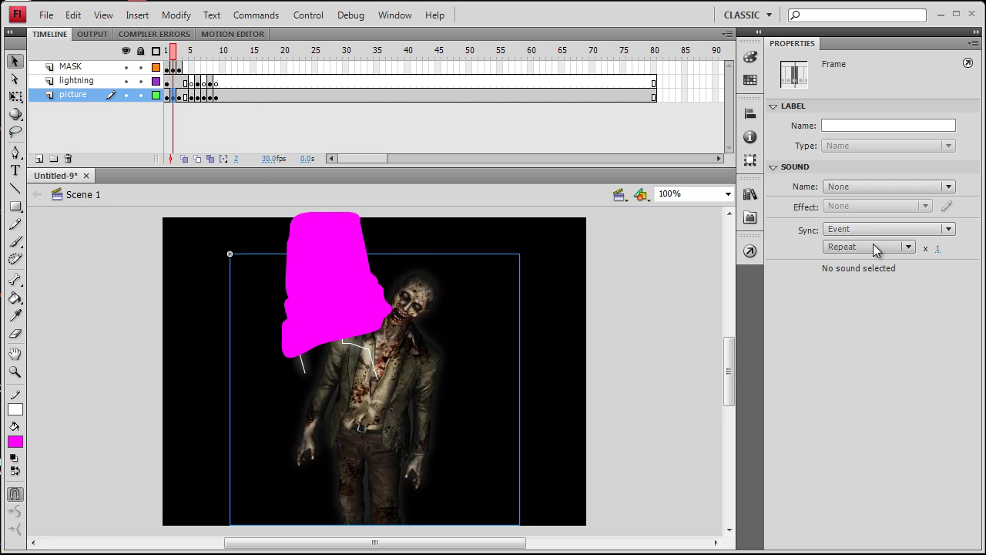
click(430, 411)
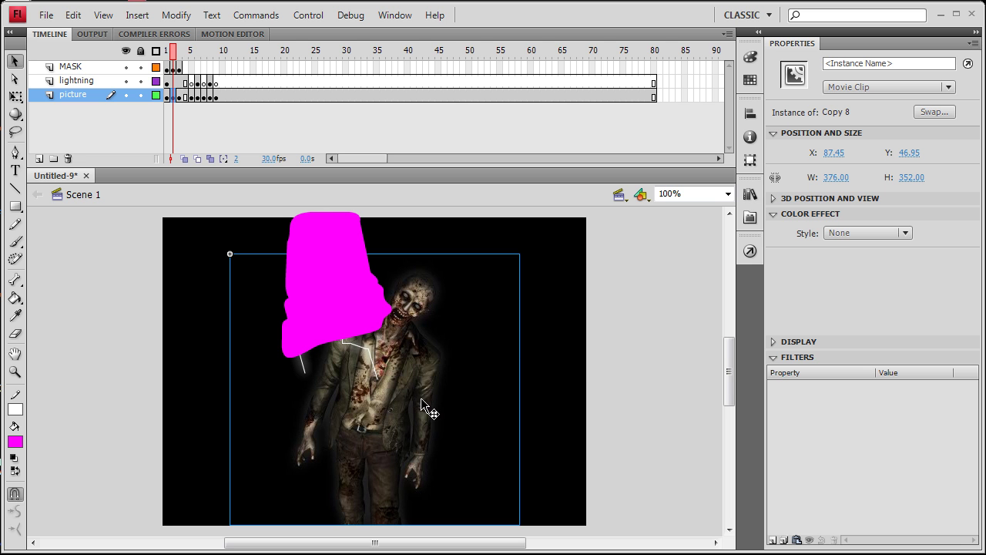
click(904, 232)
click(871, 267)
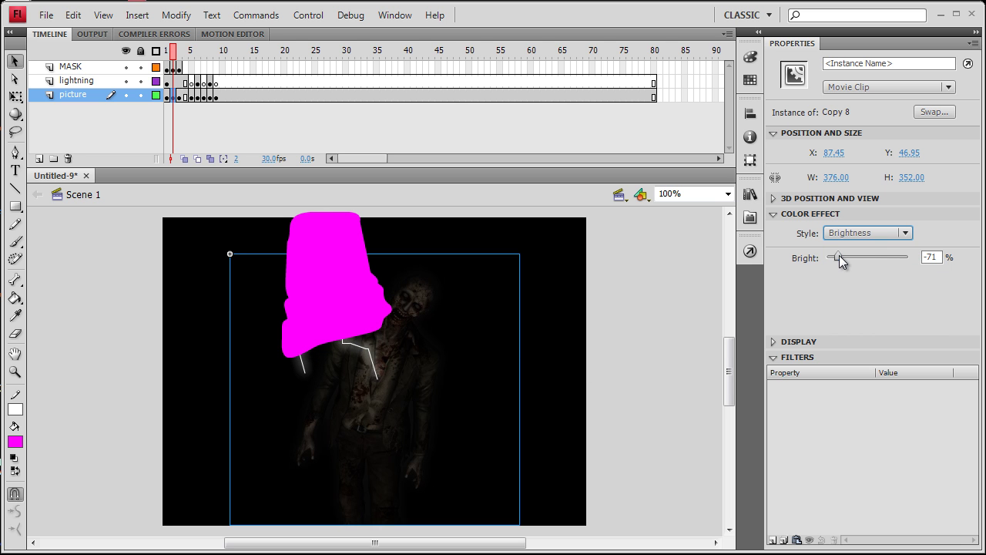
drag(840, 257, 852, 258)
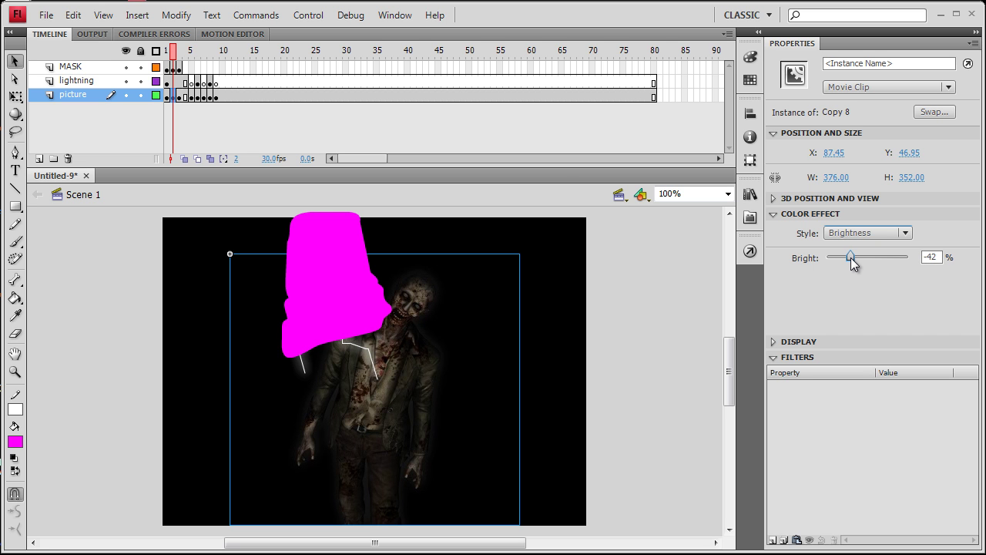
Step: On frame 3, give the zombie clip a Brightness effect at 0%
click(180, 97)
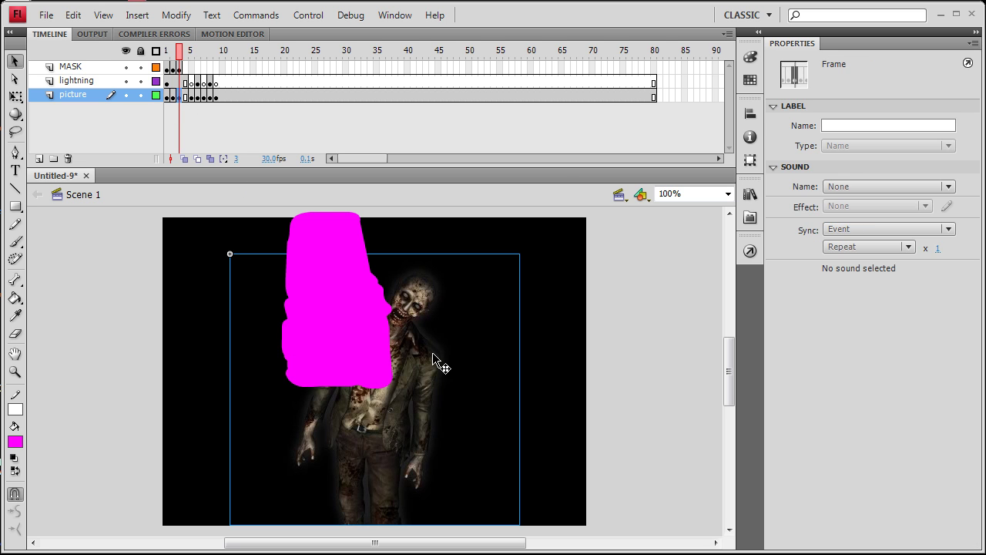
click(426, 437)
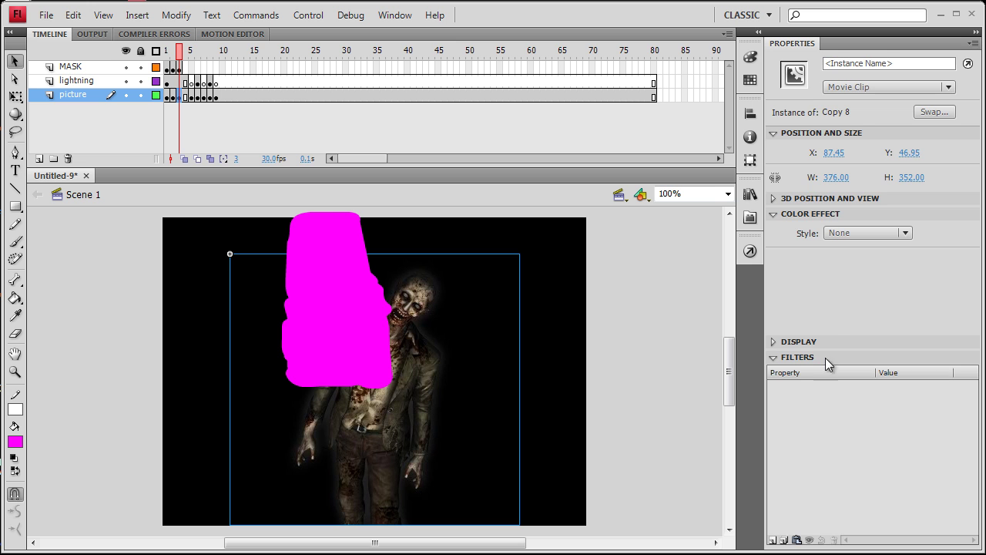
click(908, 233)
click(865, 268)
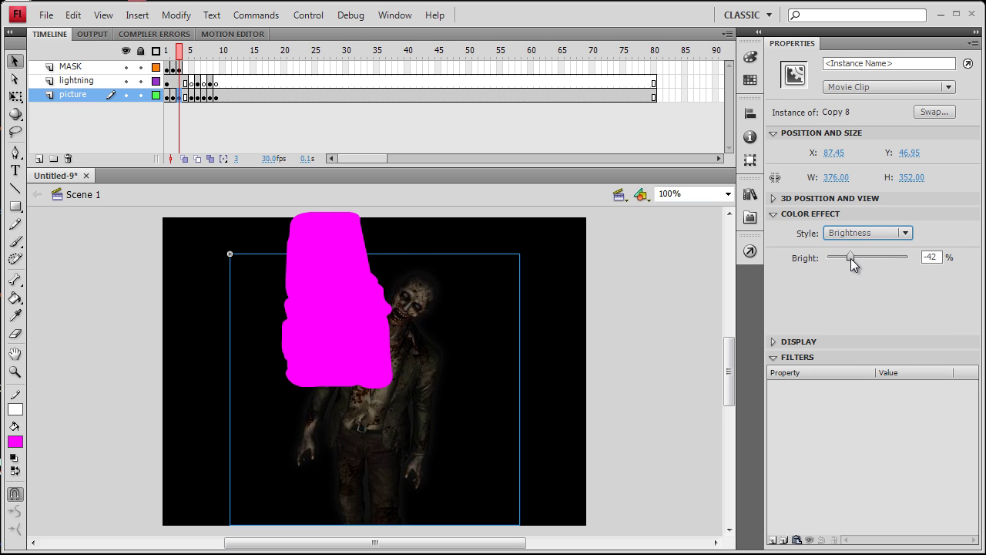
drag(851, 257, 867, 257)
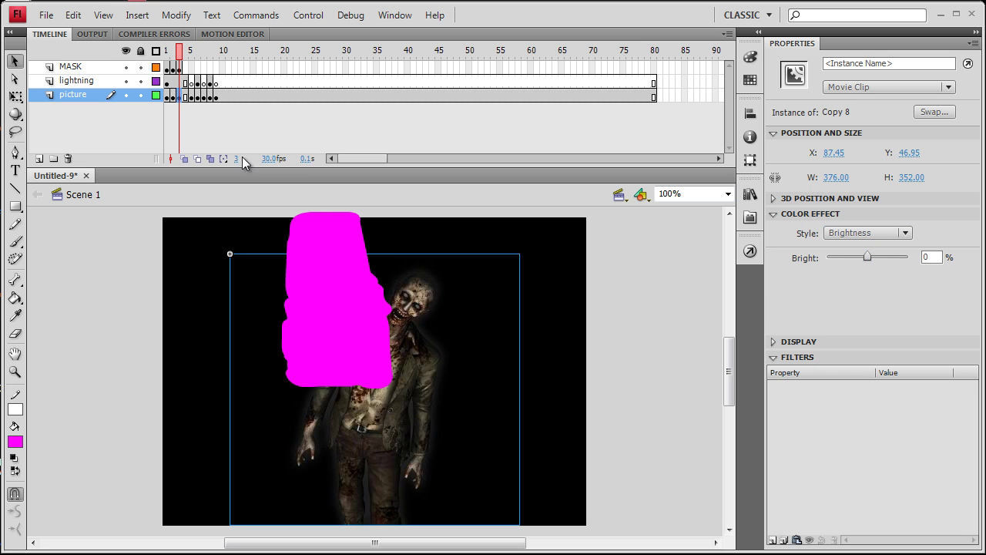
Step: Darken the zombie clip on frame 5 to -81% brightness
click(191, 97)
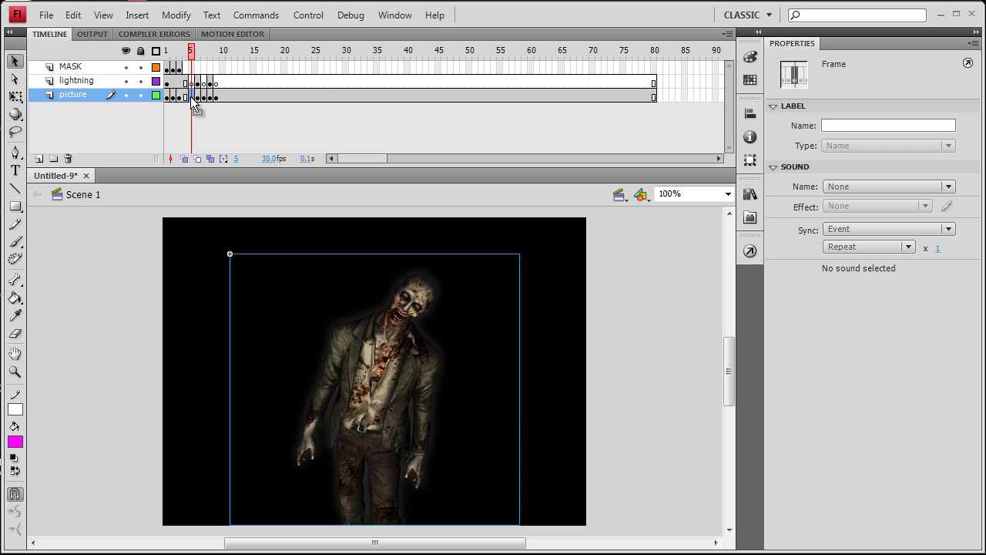
click(402, 354)
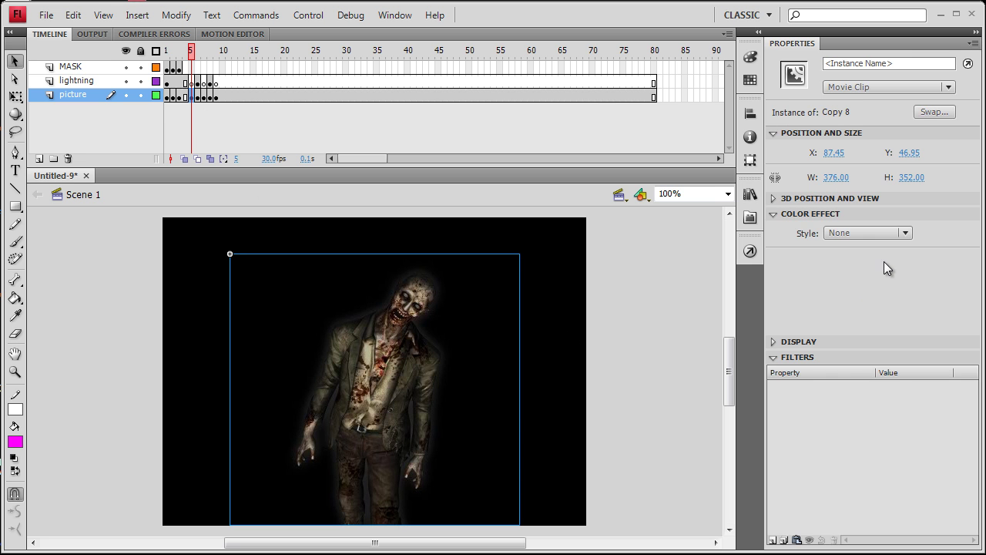
click(900, 233)
click(884, 268)
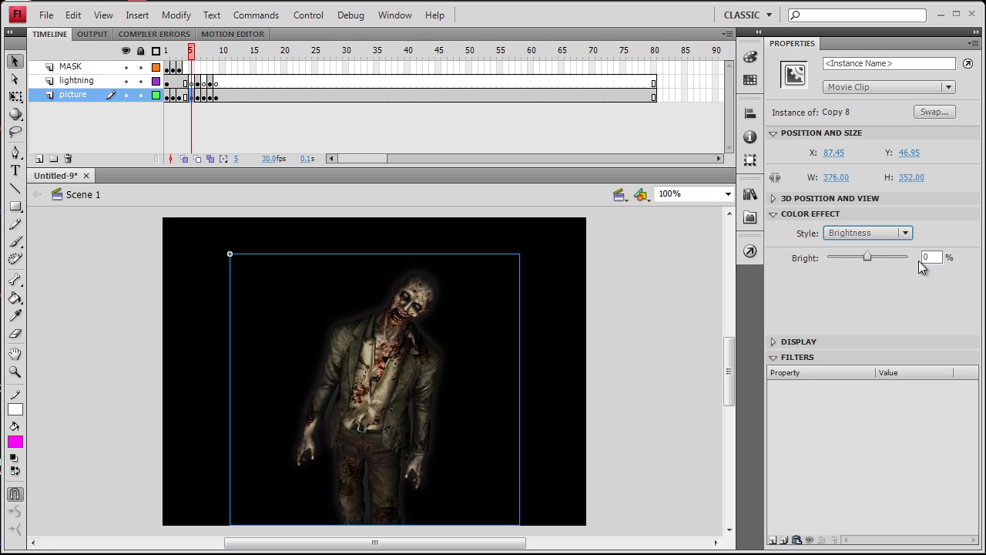
drag(861, 261, 836, 260)
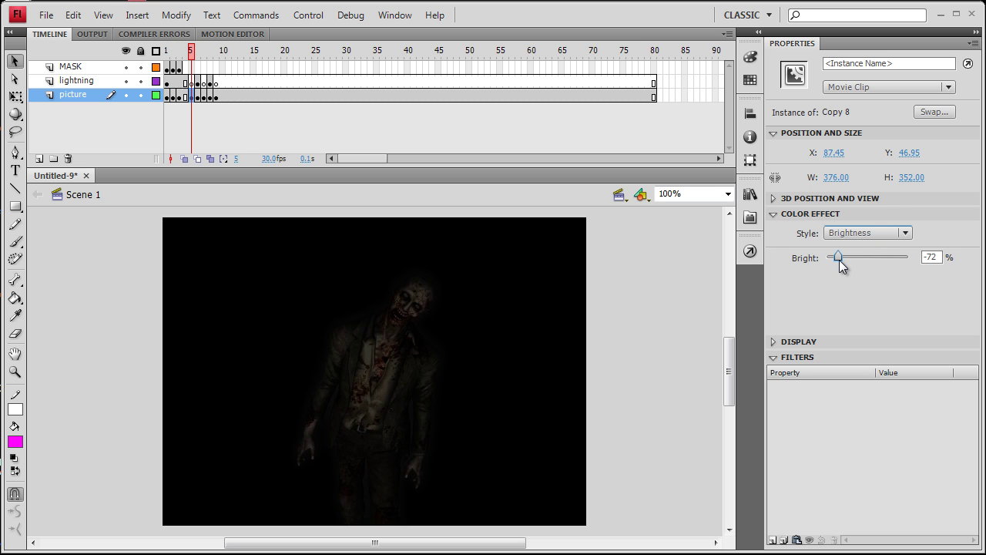
drag(839, 260, 836, 260)
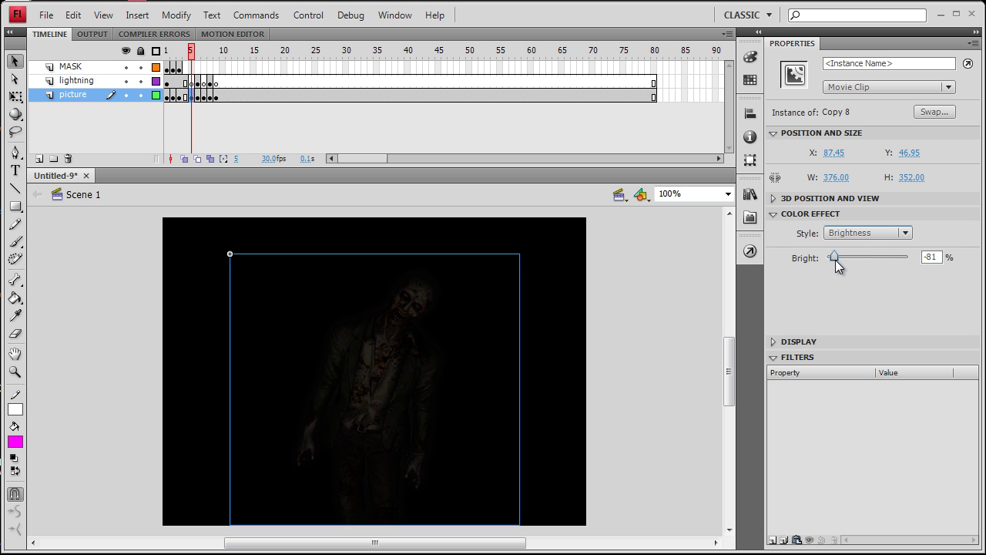
Step: Apply the -81% brightness to the zombie clip on frames 7 and 9, then deselect it
click(204, 97)
click(359, 383)
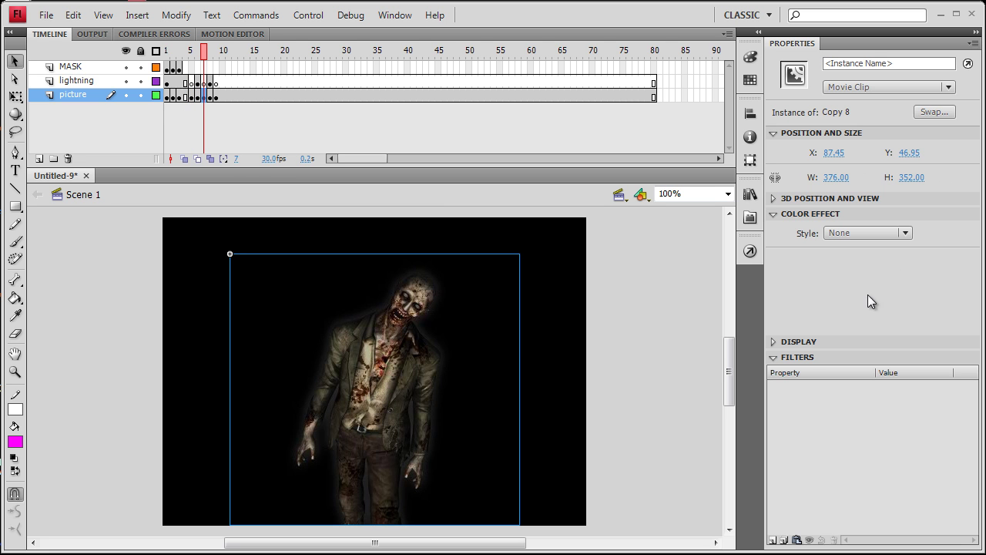
click(907, 232)
click(893, 267)
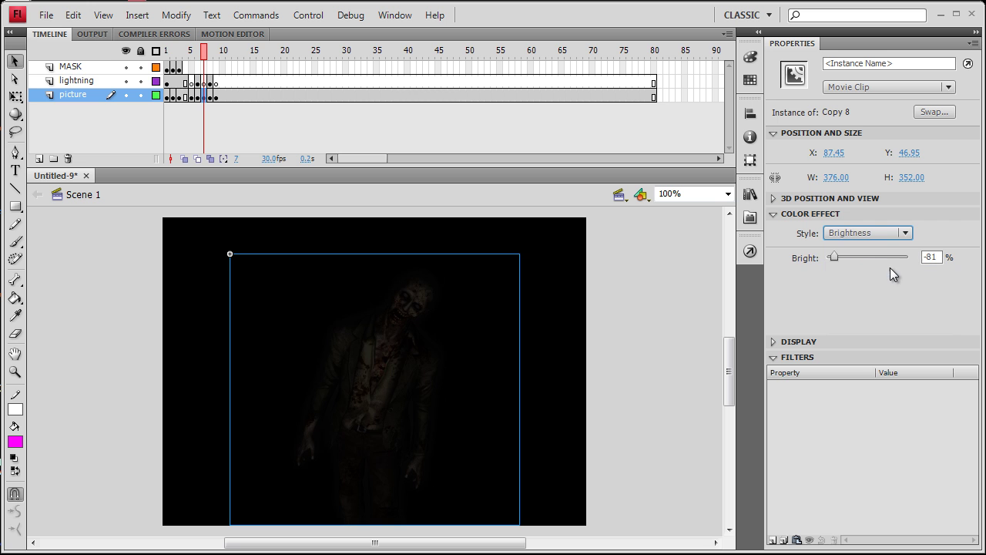
click(216, 97)
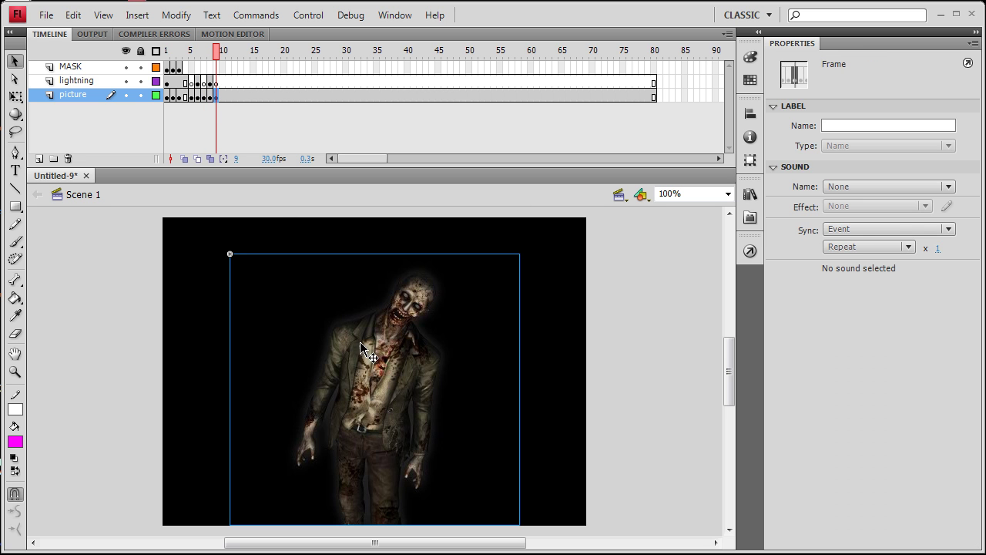
click(401, 345)
click(907, 232)
click(883, 270)
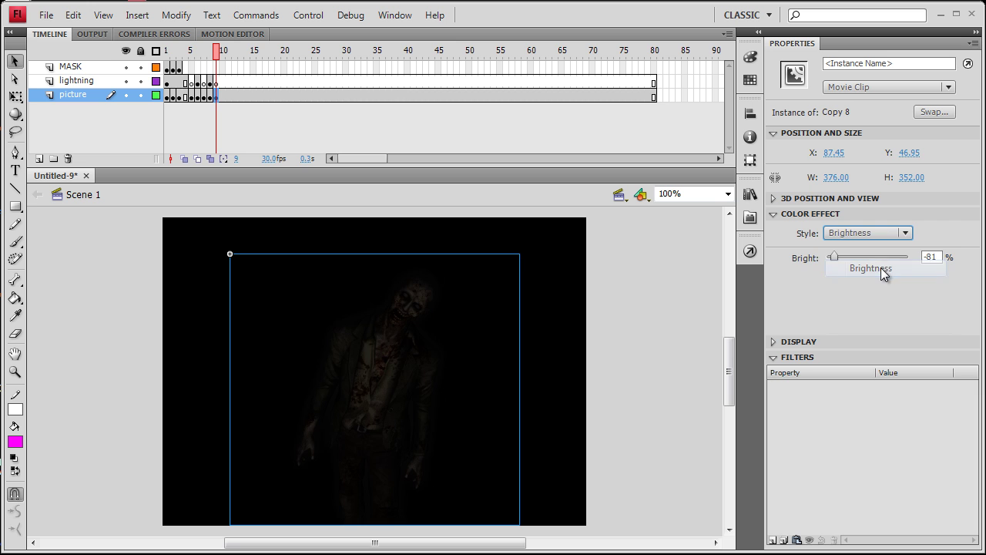
click(619, 355)
Step: Make the MASK layer a mask over the lightning layer and test the movie with Ctrl+Enter
right_click(93, 68)
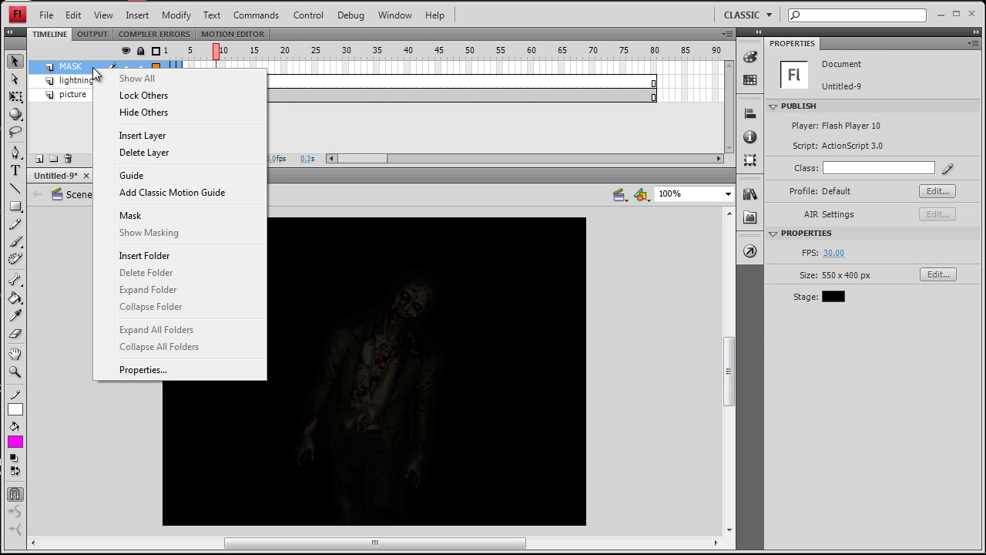
click(142, 216)
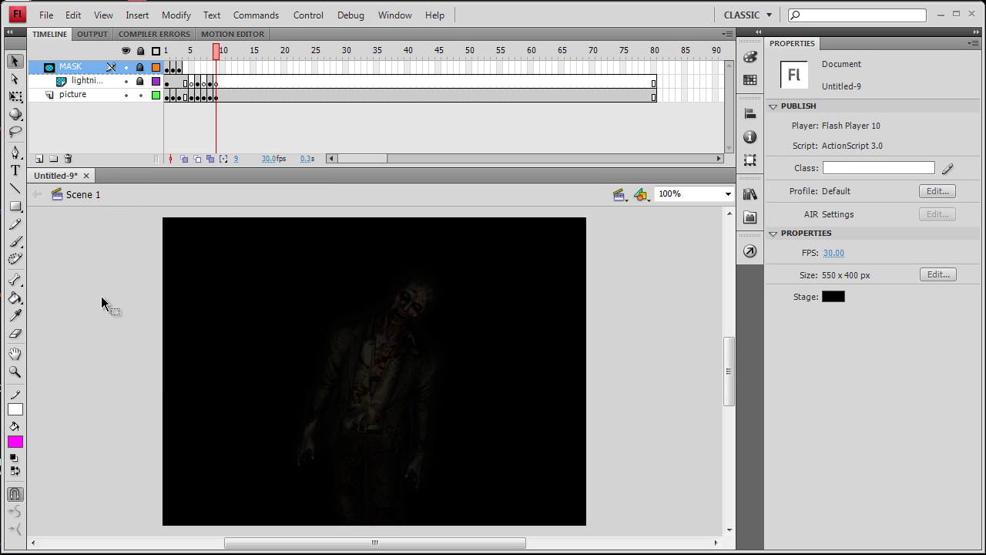
key(ctrl+Return)
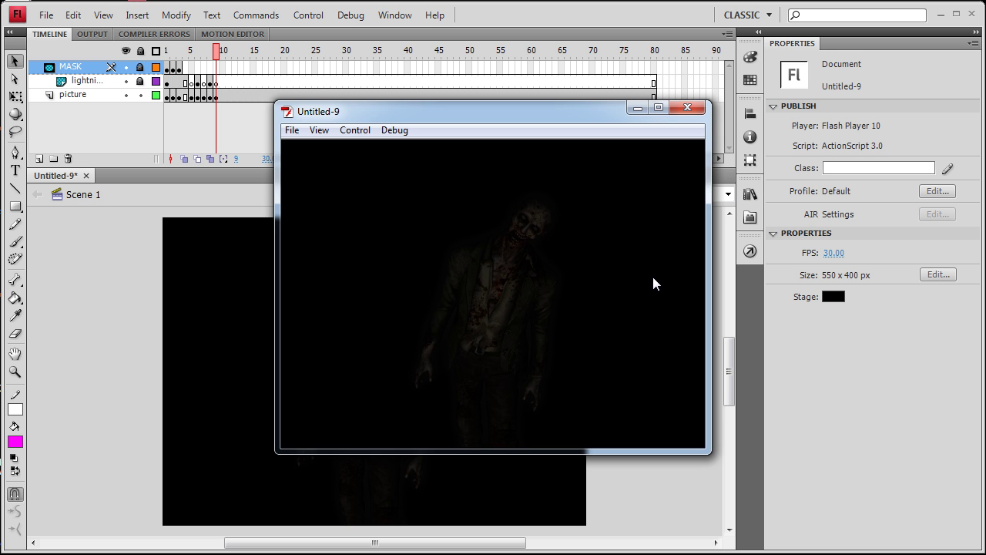
Step: Close the test window, rewind the playhead to frame 1, and set the frame rate to 24 fps
key(ctrl+w)
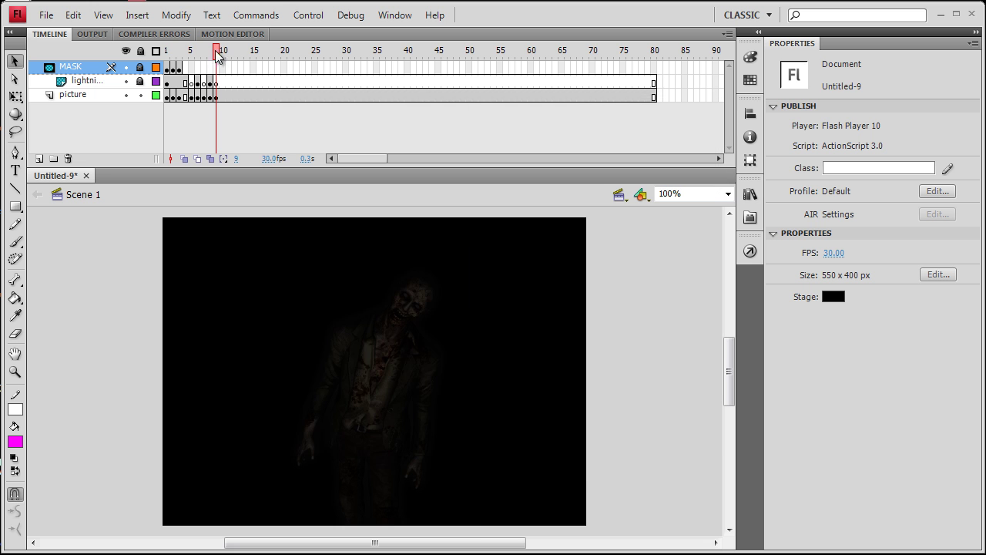
drag(220, 54, 164, 54)
click(203, 51)
click(836, 254)
text(22)
key(Return)
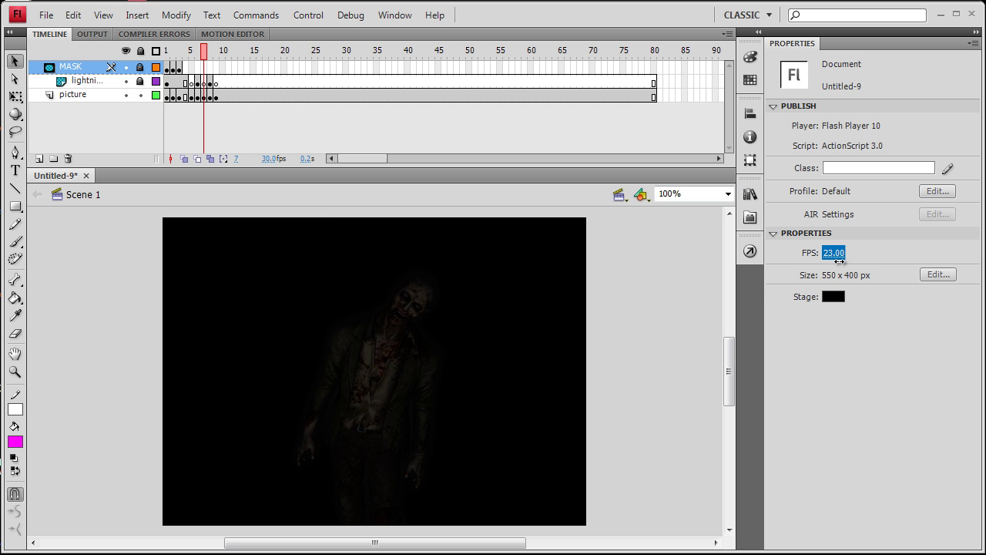
text(25)
click(670, 336)
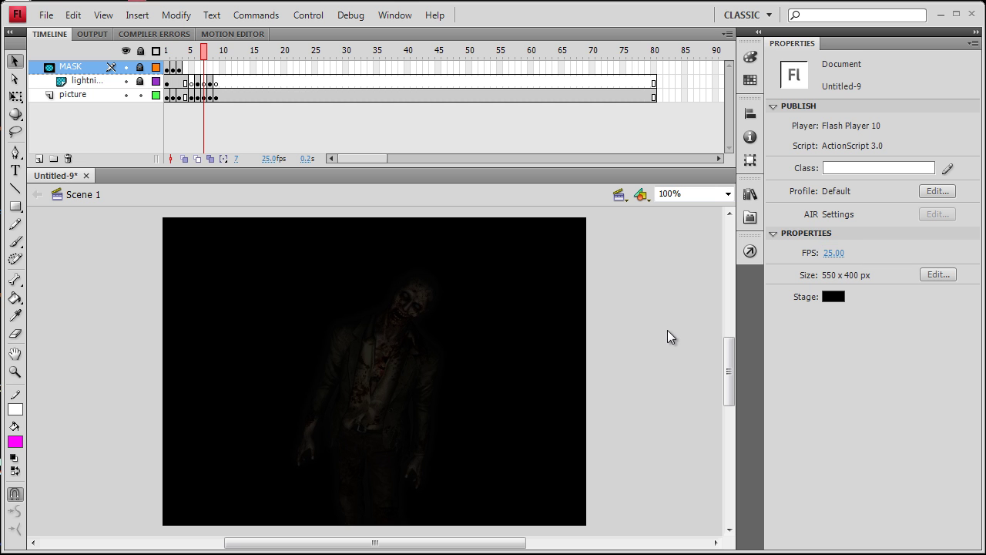
drag(835, 253, 837, 260)
text(24)
click(669, 311)
Step: Test the masked, flickering zombie movie at 24 fps with Ctrl+Enter
key(ctrl+Return)
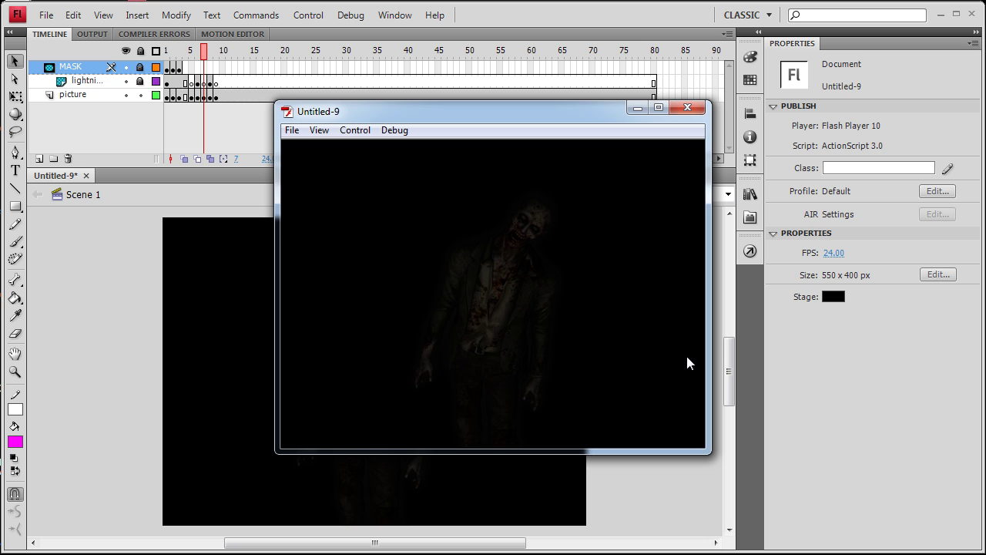